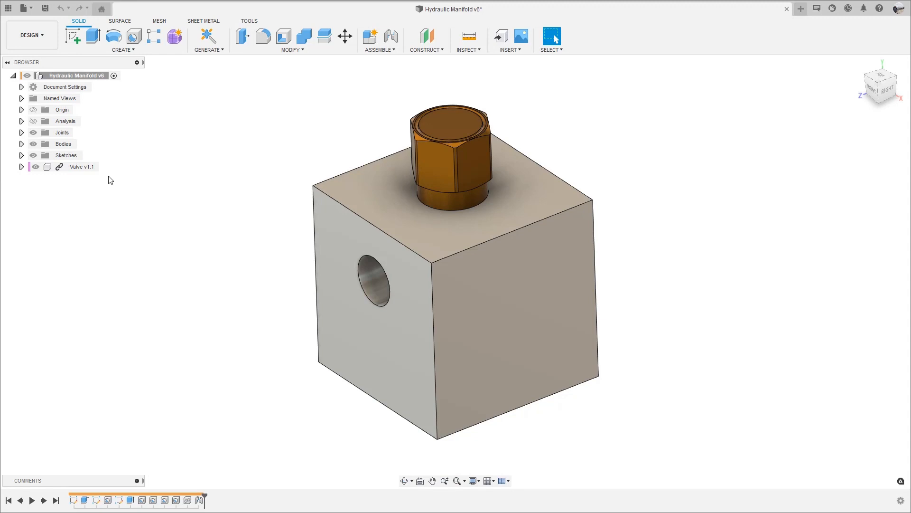
Show the section analysis of the manifold and valve, and return to the isometric view.
click(33, 122)
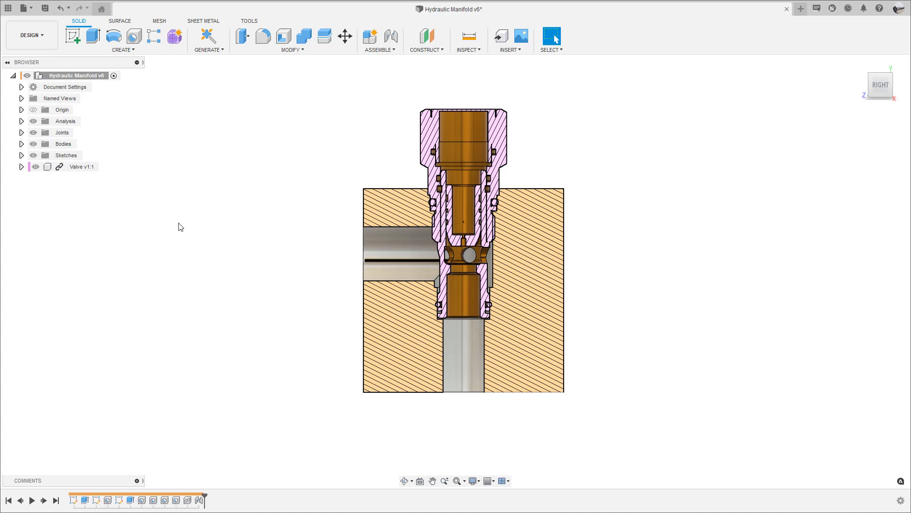
key(F6)
Switch to the Generative Design workspace and create a new Fluid Path study.
click(36, 42)
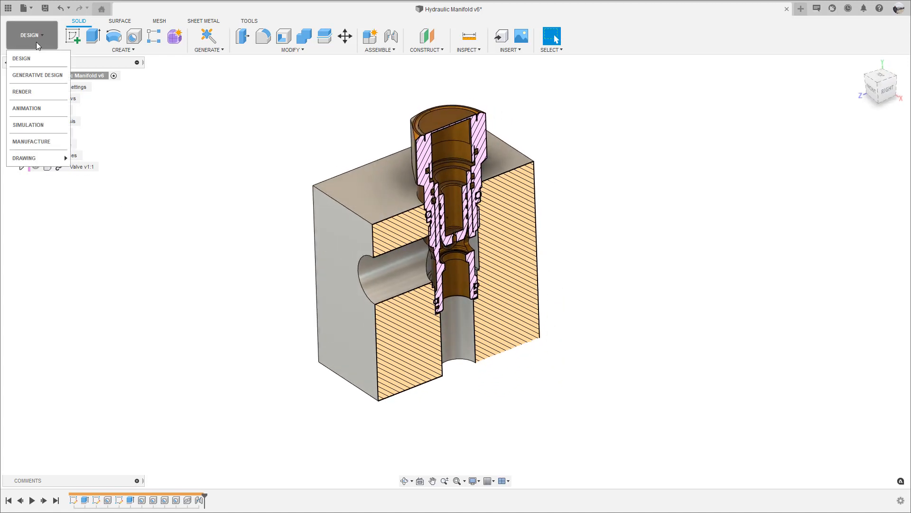
click(38, 75)
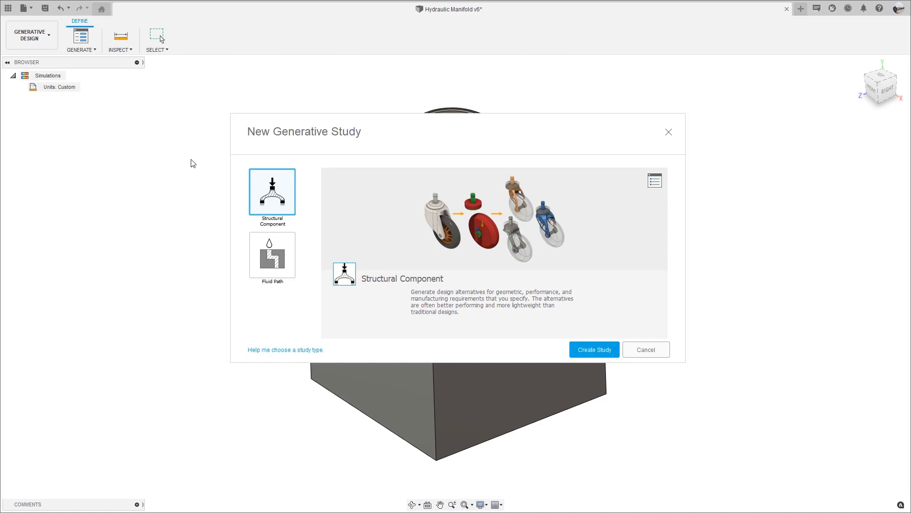
click(271, 256)
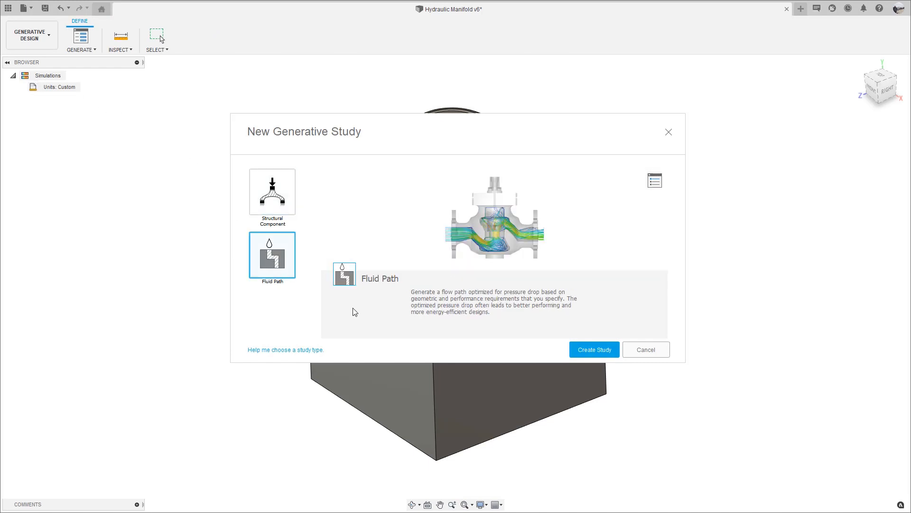
click(602, 350)
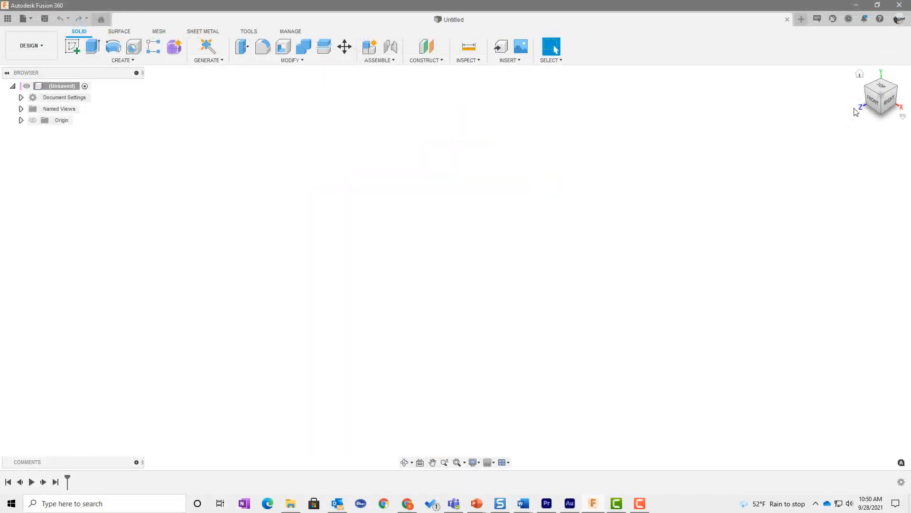
Enable the Fluid Path preview feature for Generative Design in the application preferences.
click(899, 19)
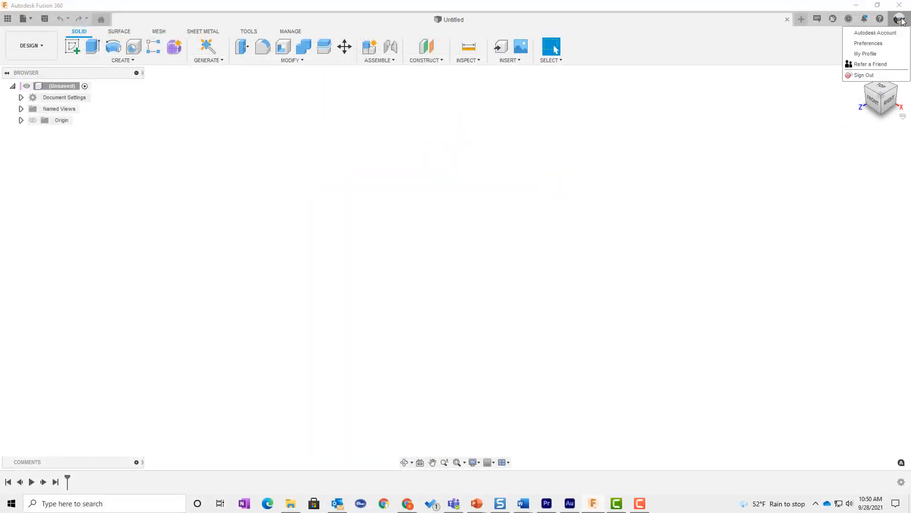
click(865, 49)
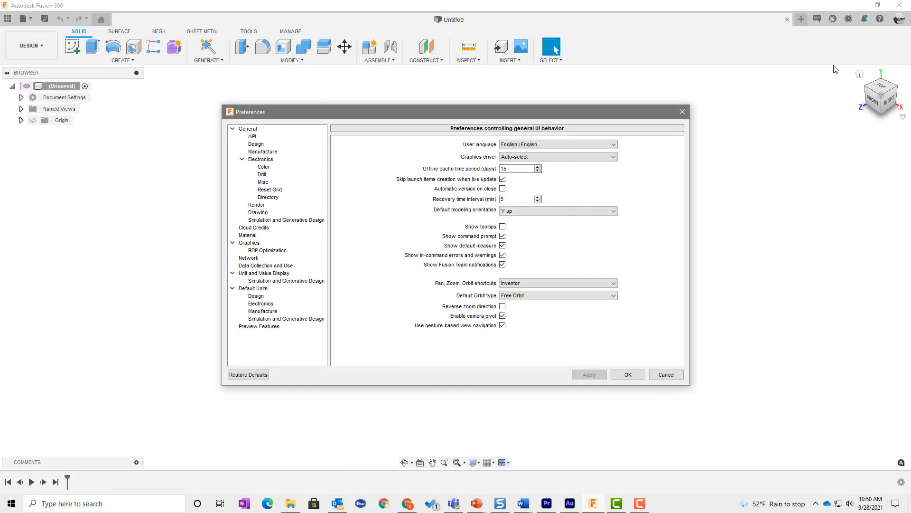
click(274, 327)
scroll(363, 302, down, 5)
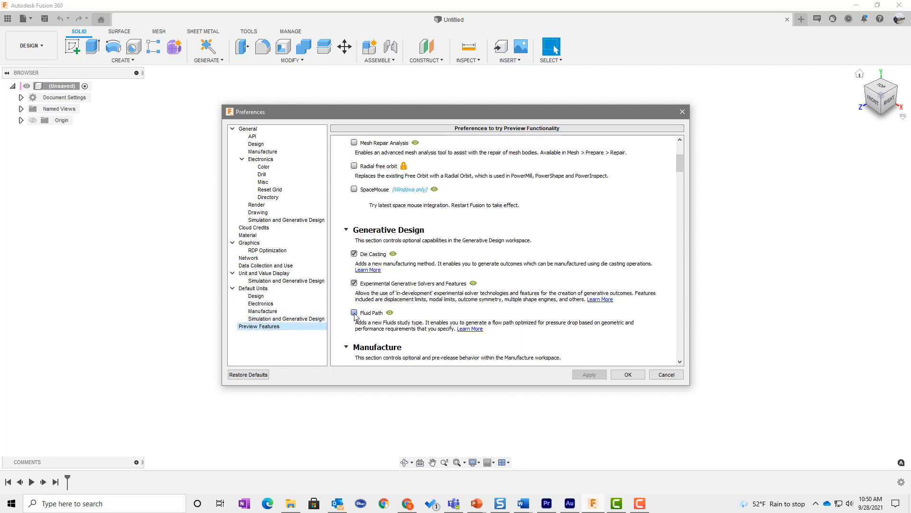
click(354, 313)
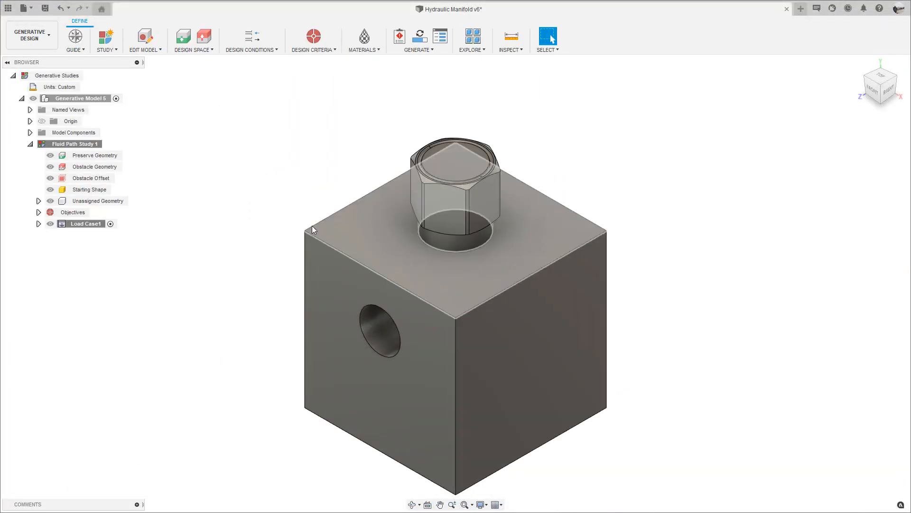
Edit the generative model and project the side hole's circular edge into a new sketch on the block's front face.
click(144, 37)
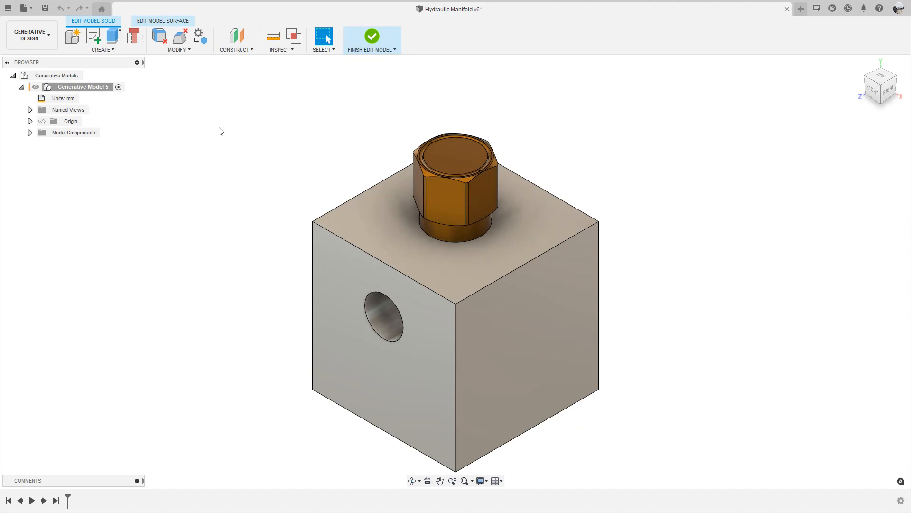
click(96, 38)
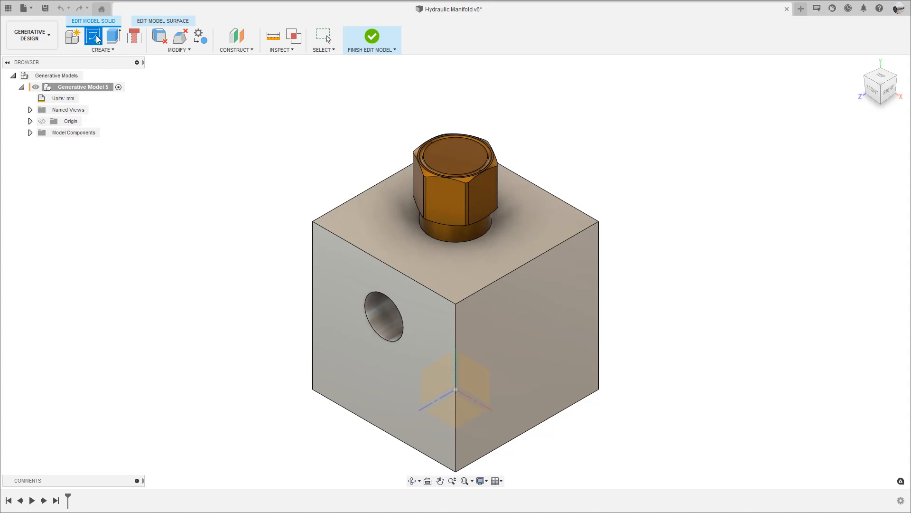
click(325, 293)
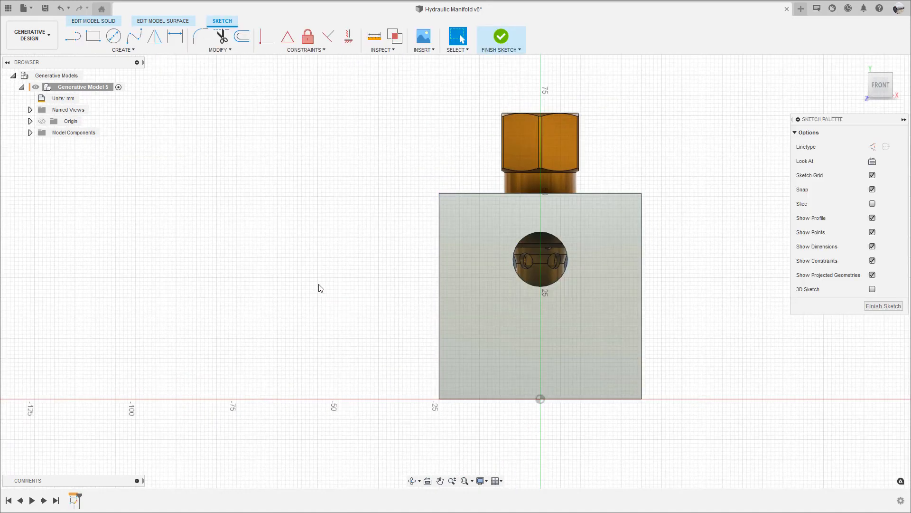
key(p)
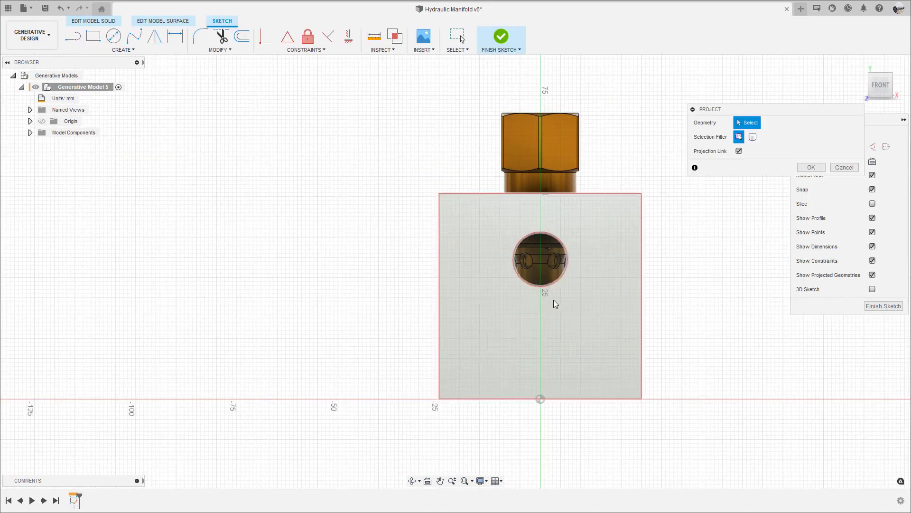
click(543, 286)
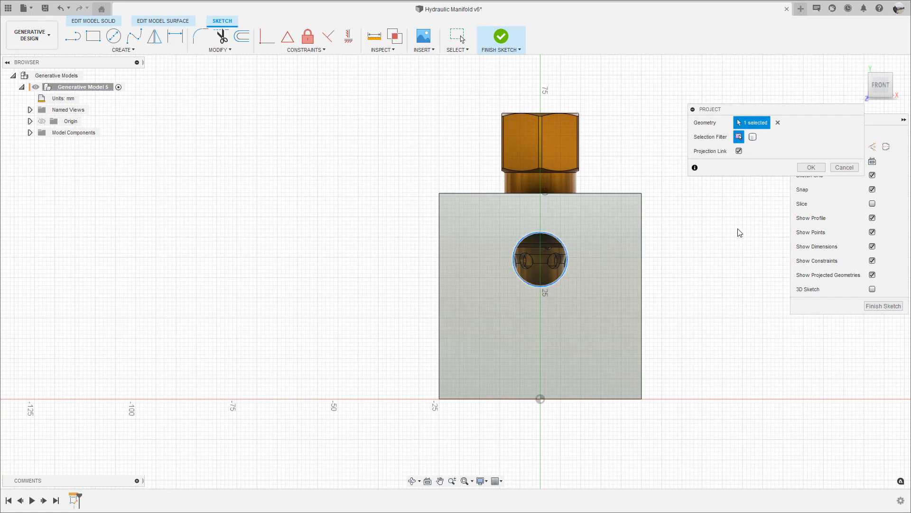
click(812, 167)
Extrude the projected hole circle by -25 mm into the block as a new body.
key(e)
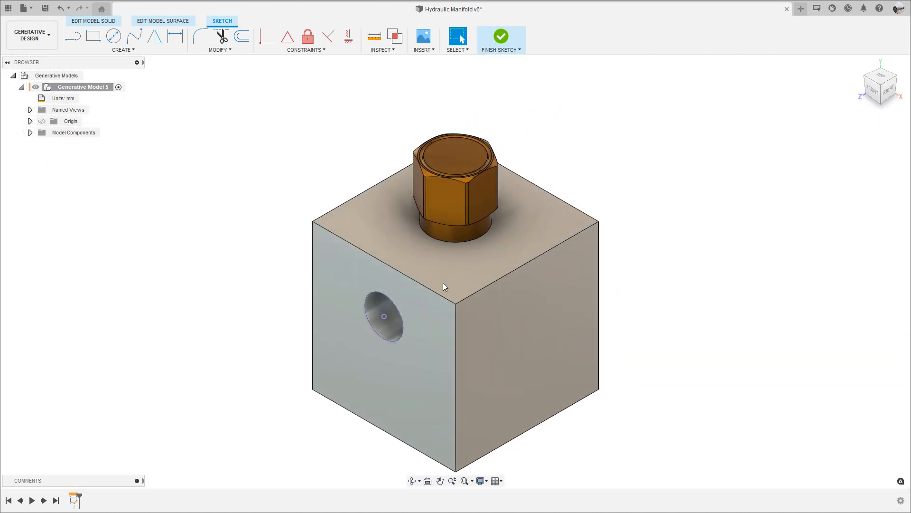
click(384, 311)
drag(384, 314, 423, 310)
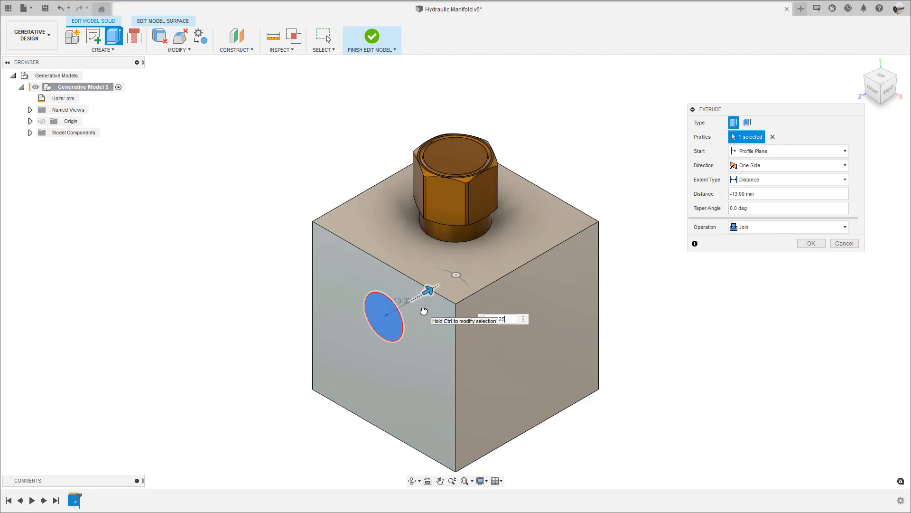
text(-25)
click(740, 227)
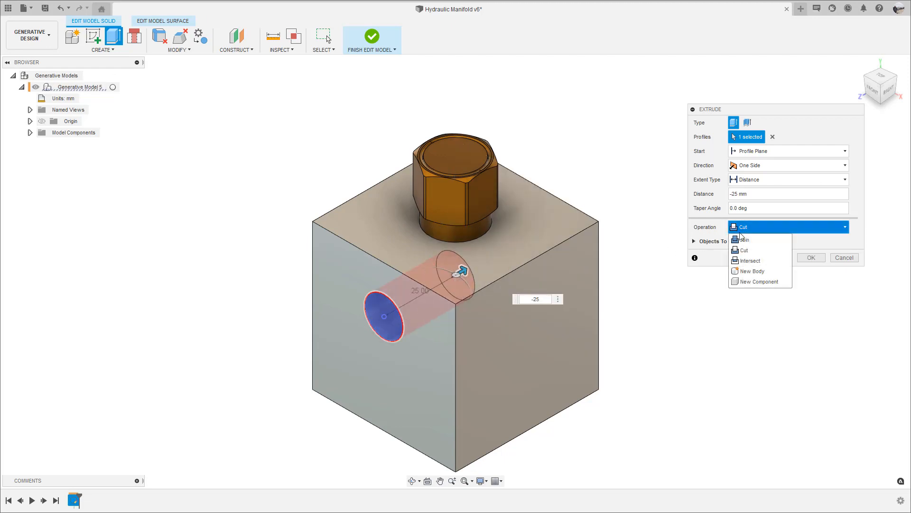
click(750, 272)
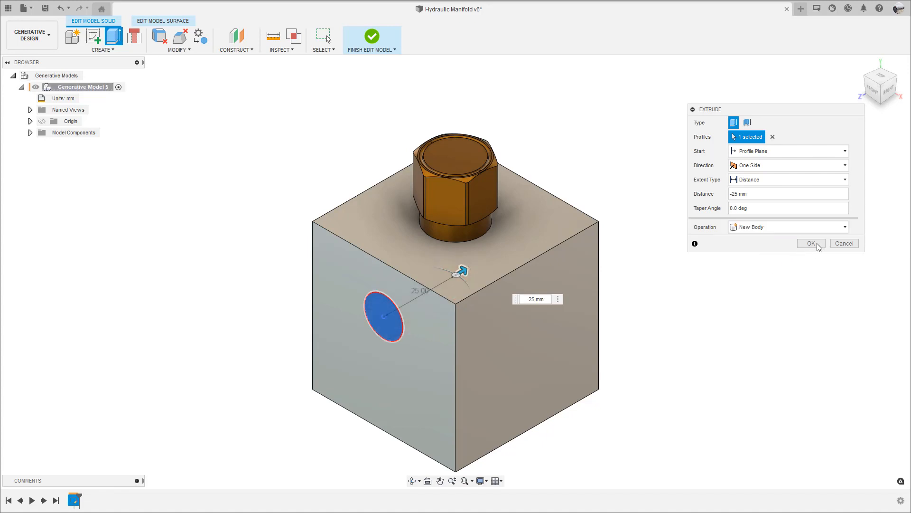
click(812, 257)
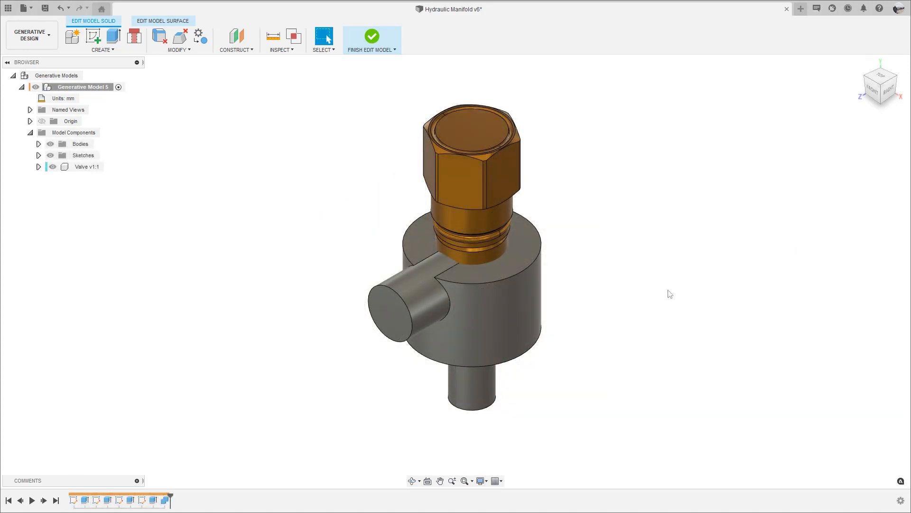
Create a sketch on the end face of the horizontal port cylinder and project the face's circular edge.
click(93, 39)
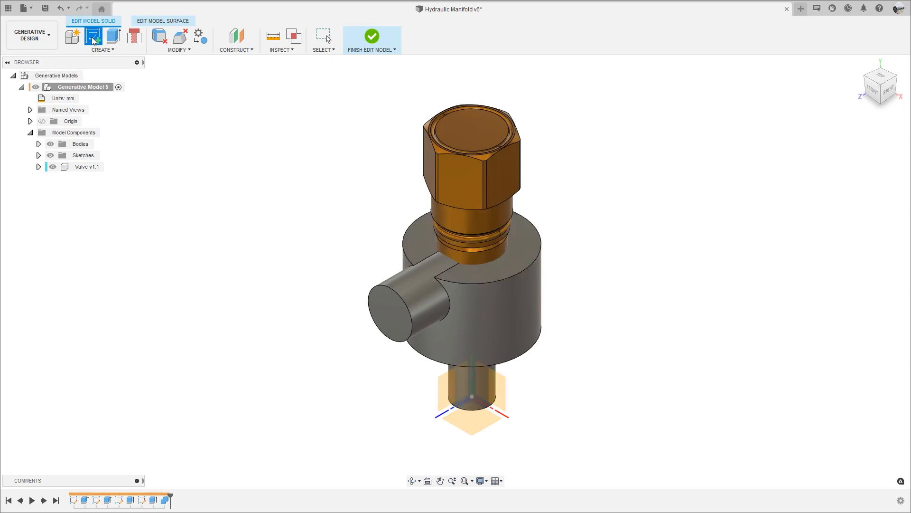
click(377, 310)
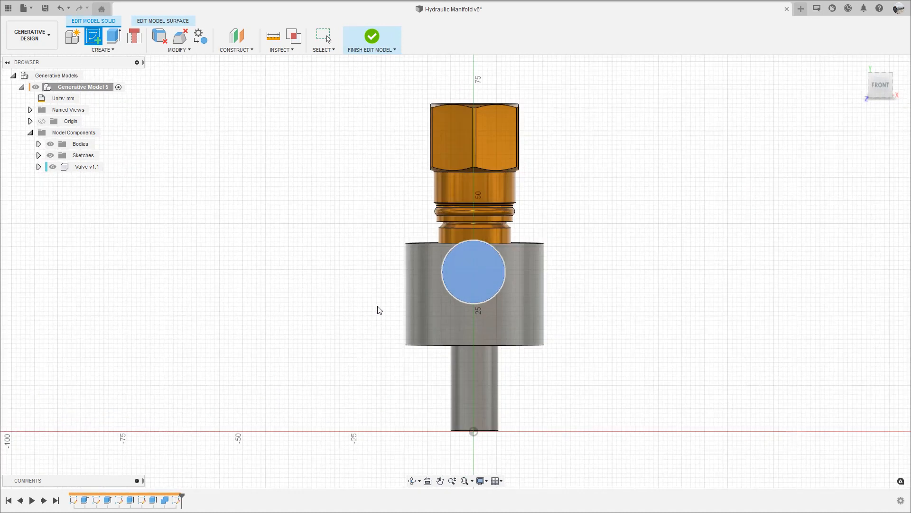
key(p)
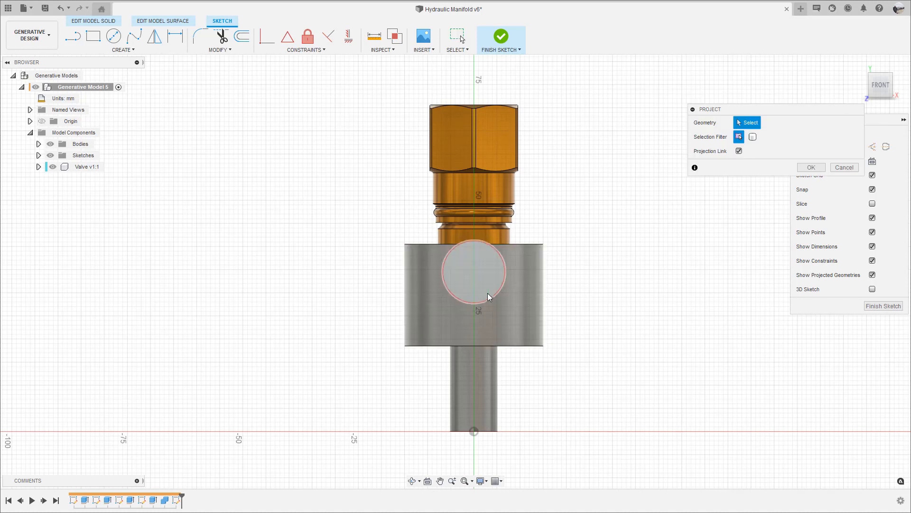
click(491, 292)
click(807, 166)
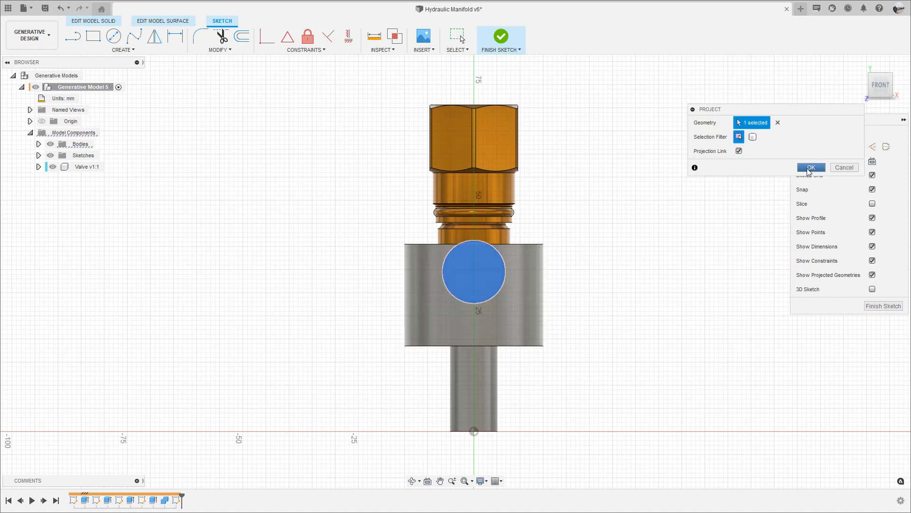
Draw a circle concentric with the projected port edge and set its diameter to 25 mm.
key(c)
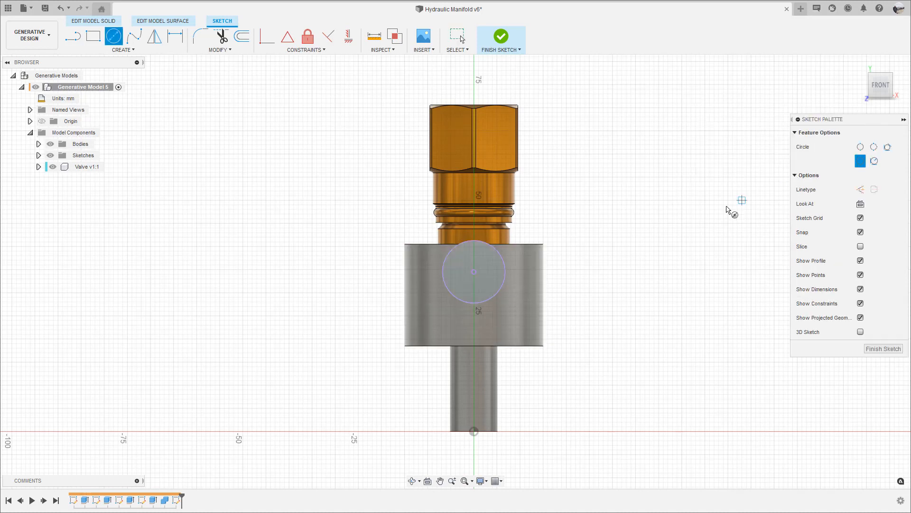
click(474, 272)
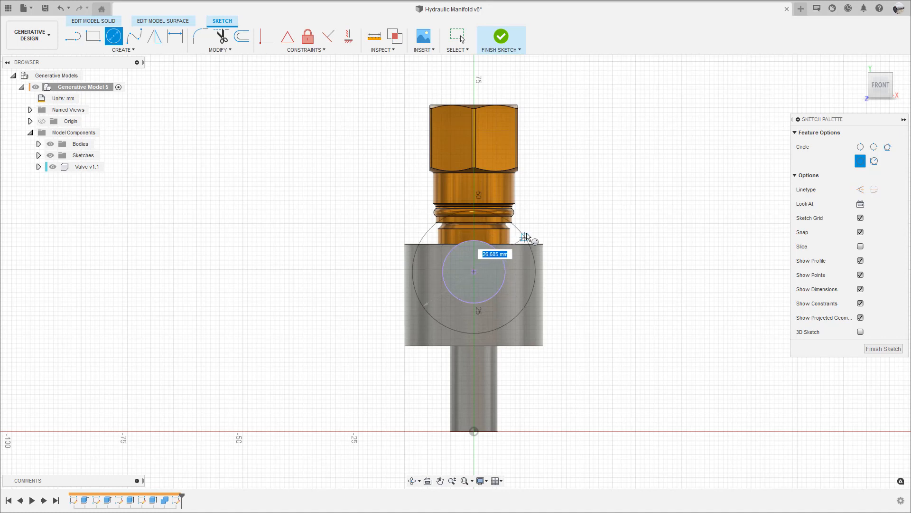
click(527, 237)
key(d)
click(530, 236)
click(545, 231)
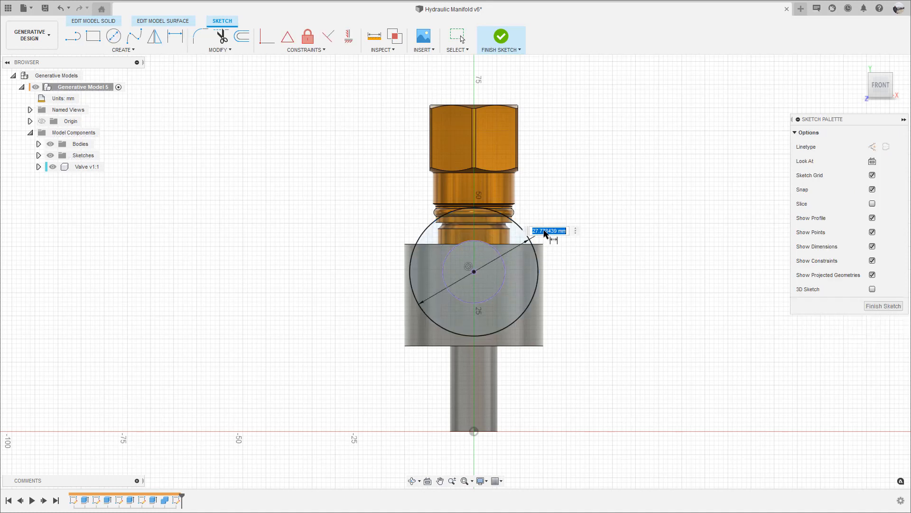
text(25)
key(Return)
Extrude the ring between the port edge and the 25 mm circle by -2 mm as a new body.
key(e)
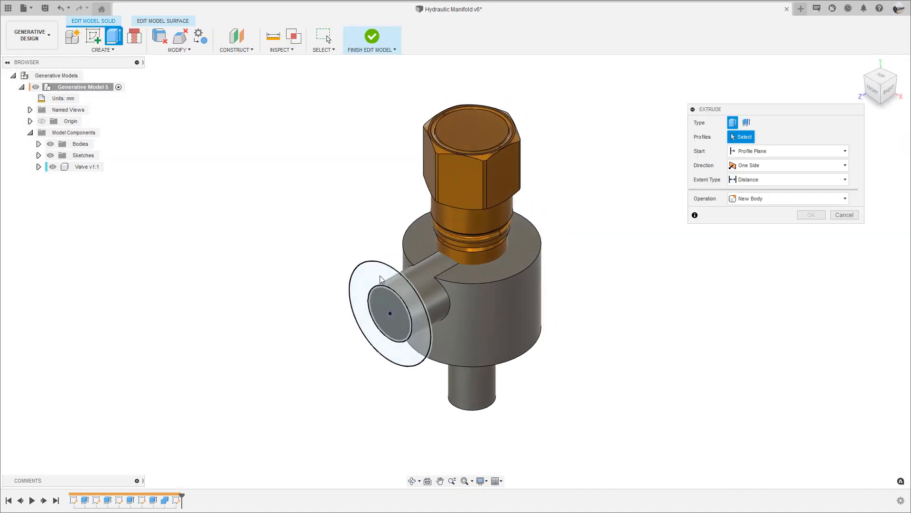
click(380, 276)
drag(404, 329, 411, 328)
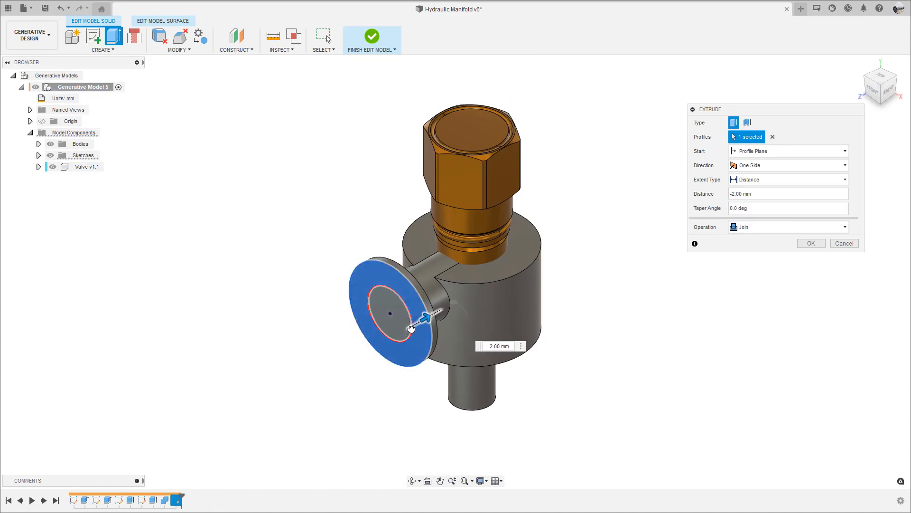
click(743, 229)
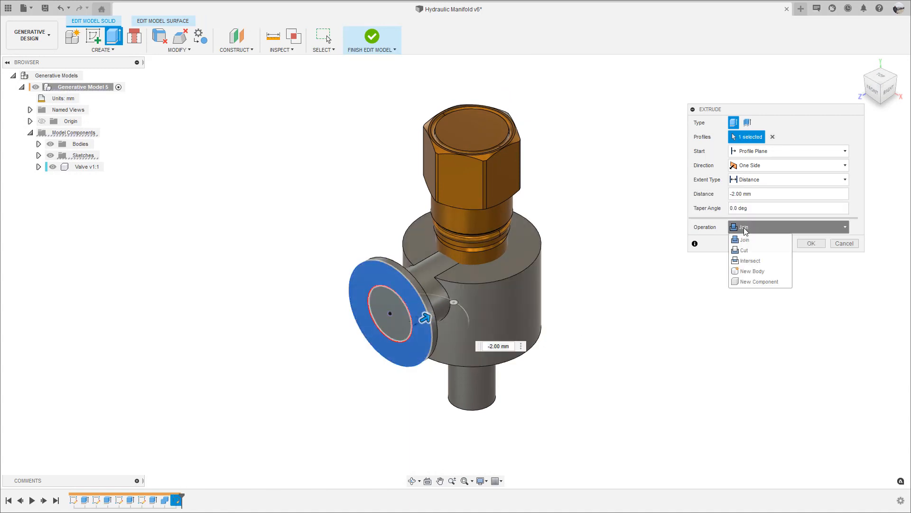
click(753, 272)
click(813, 243)
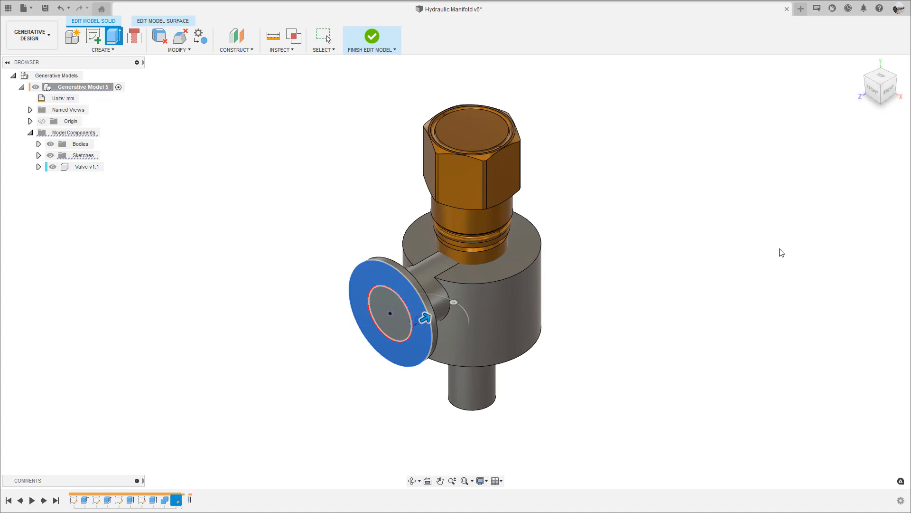
key(Escape)
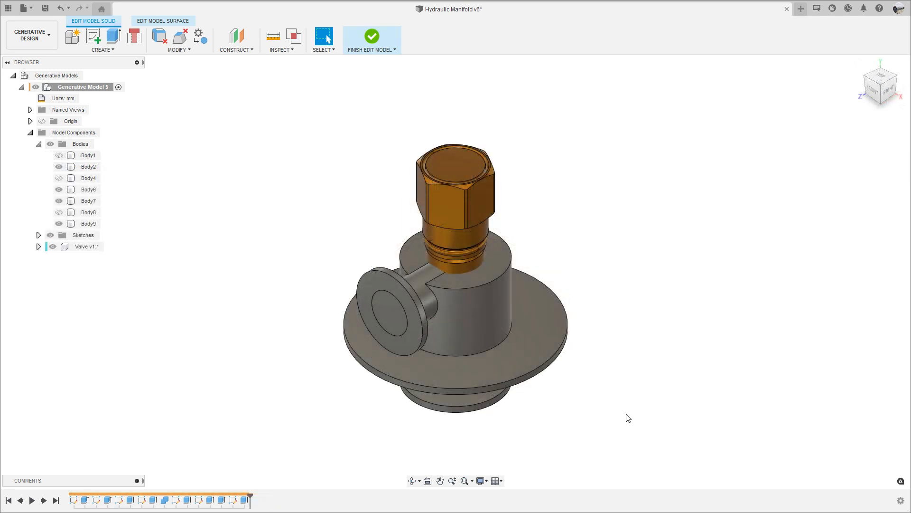
Extrude the inner circular face at the horizontal port's end by -2 mm as a new body.
key(e)
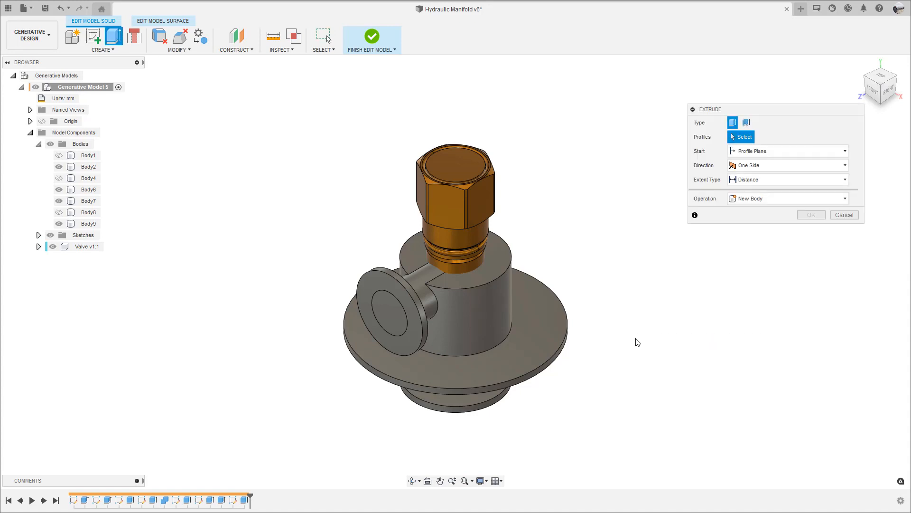
click(400, 320)
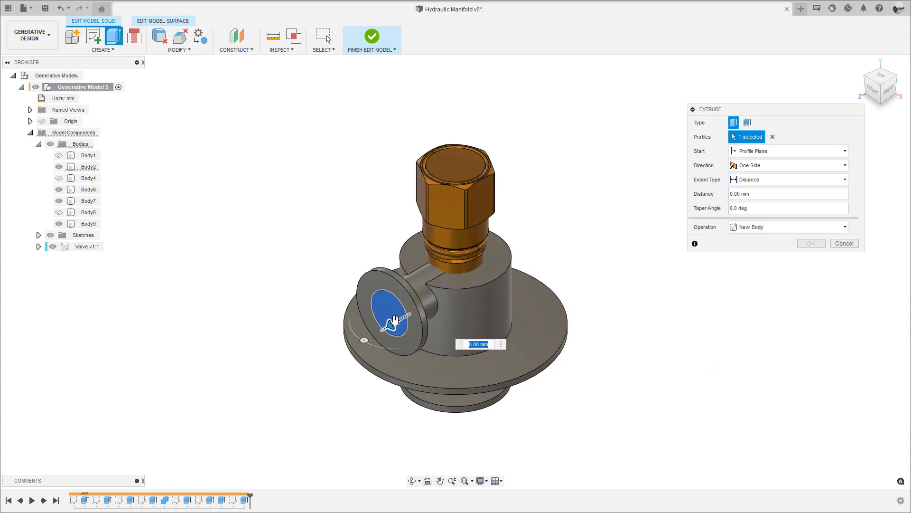
drag(400, 320, 400, 317)
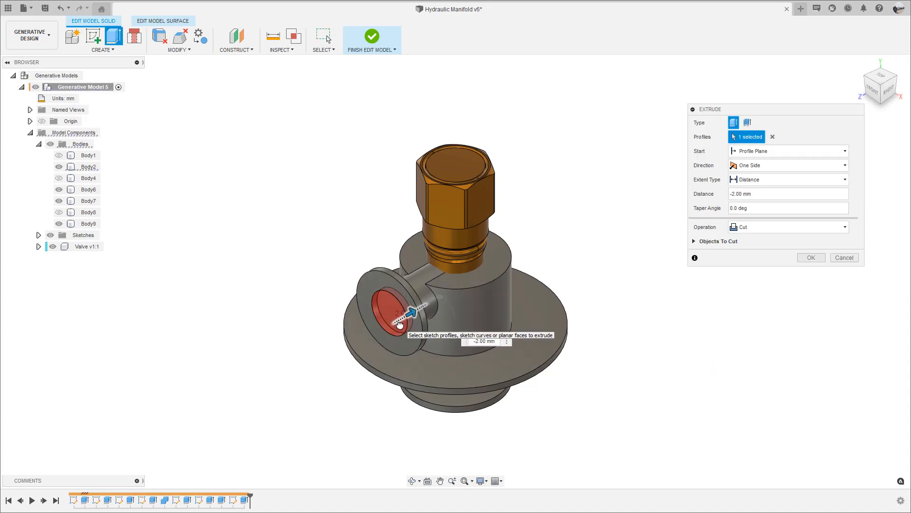
click(733, 227)
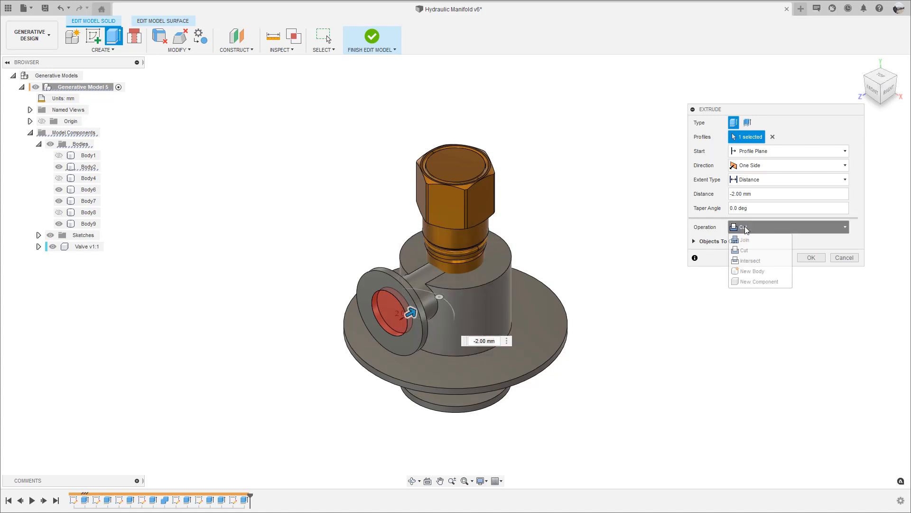
click(749, 268)
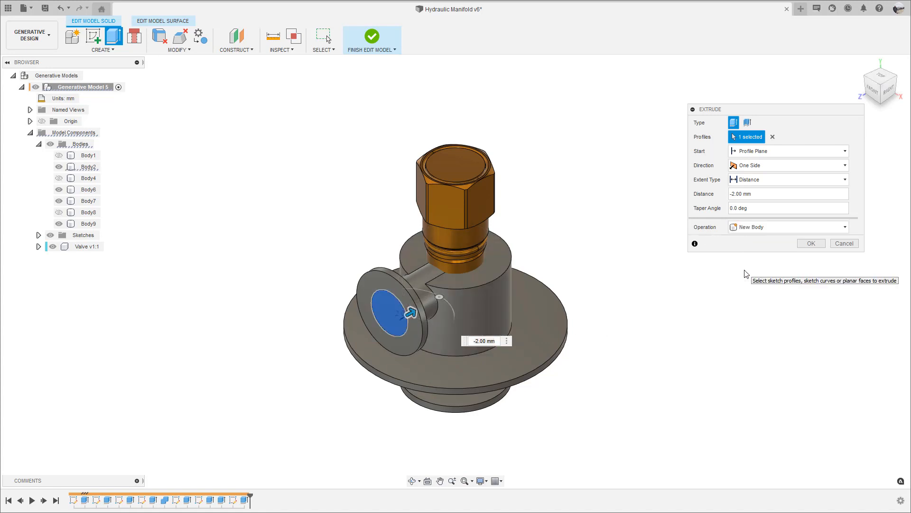
click(811, 243)
Extrude the inner circular face at the underside port's end by -2 mm as a new body.
shift+middle_drag(812, 250, 812, 249)
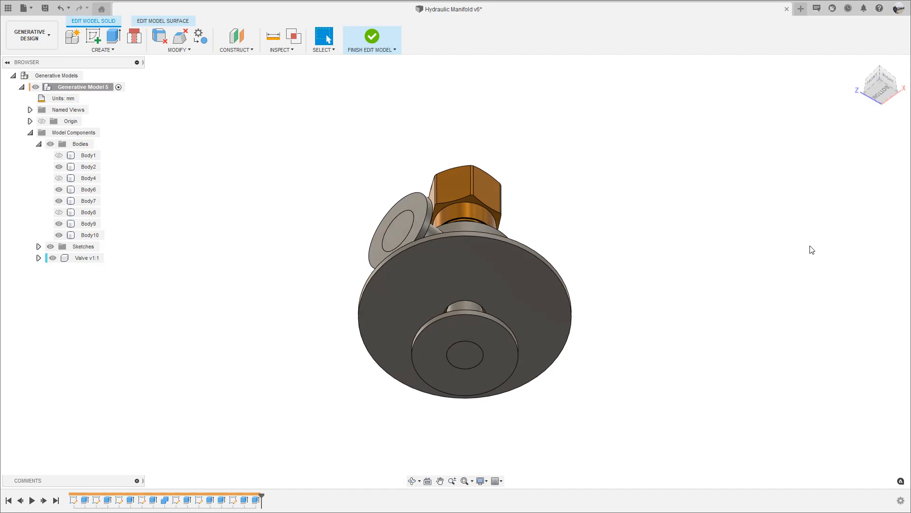
click(119, 44)
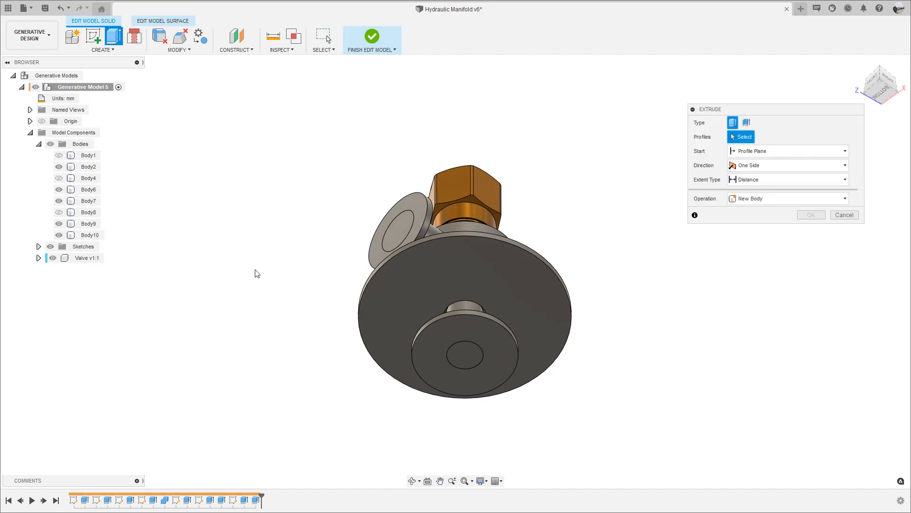
click(468, 355)
drag(468, 363, 468, 350)
text(-2)
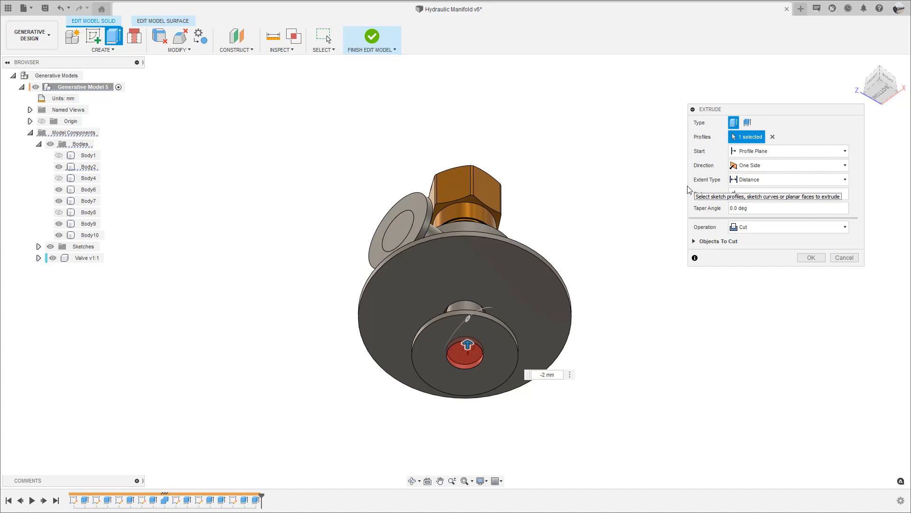
click(760, 227)
click(754, 271)
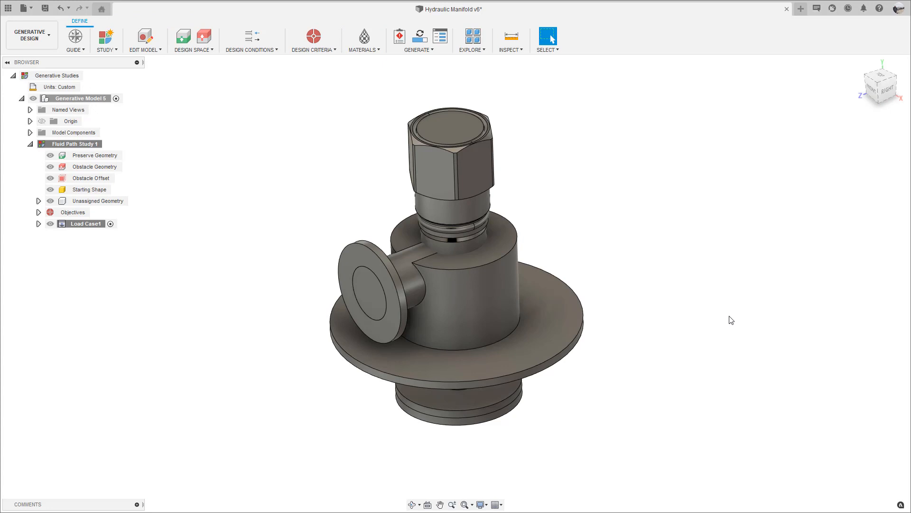
Assign the two thin discs at the ends of the horizontal and lower ports as preserve geometry.
click(183, 37)
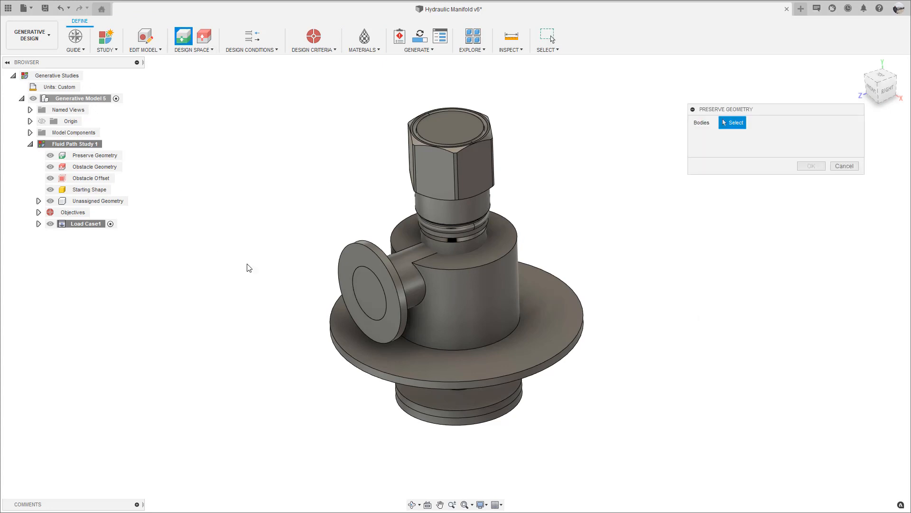
click(374, 291)
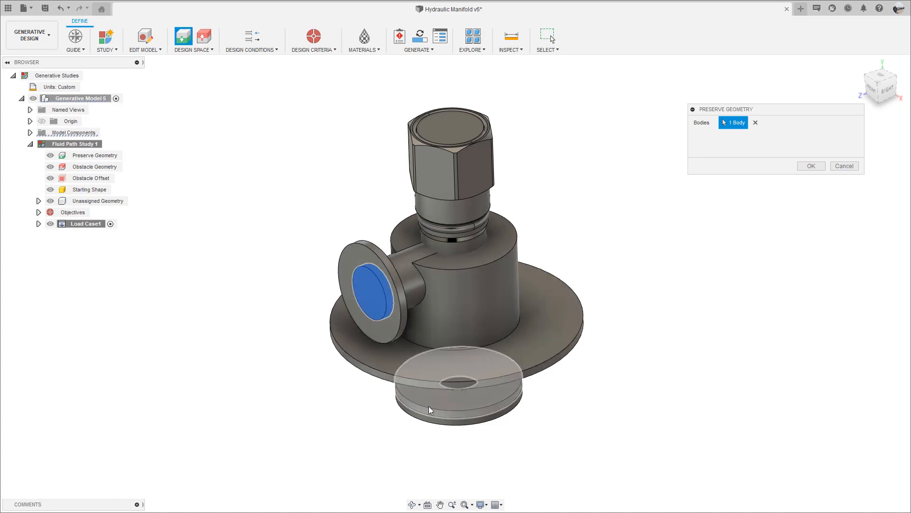
click(460, 399)
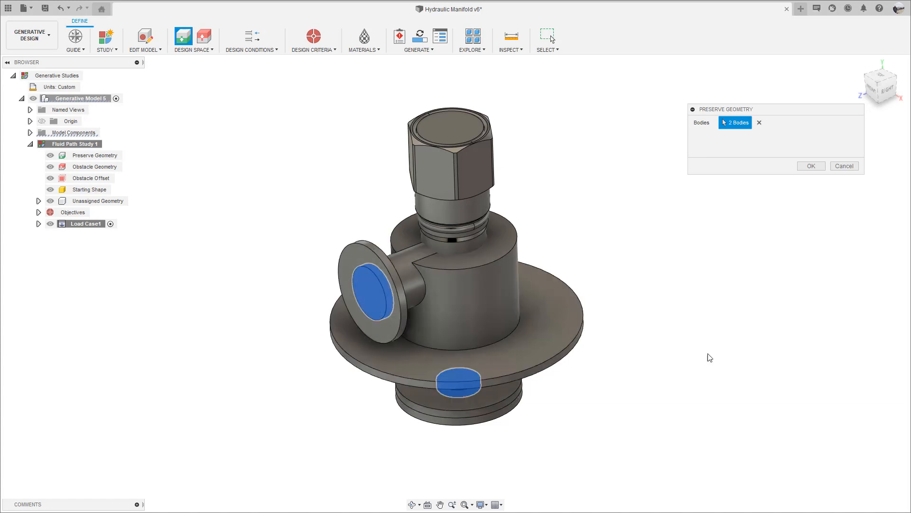
click(811, 166)
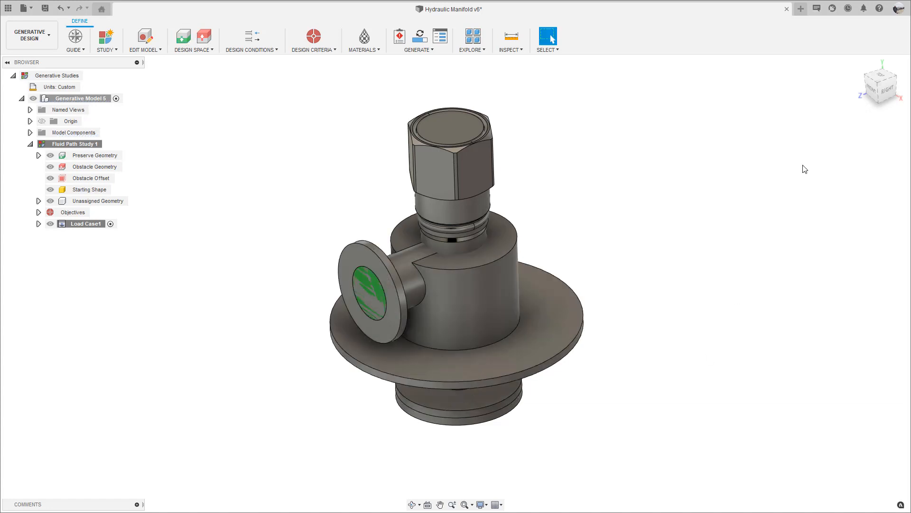
Assign the port rings, the large flange disc and the four valve bodies as obstacle geometry.
click(202, 35)
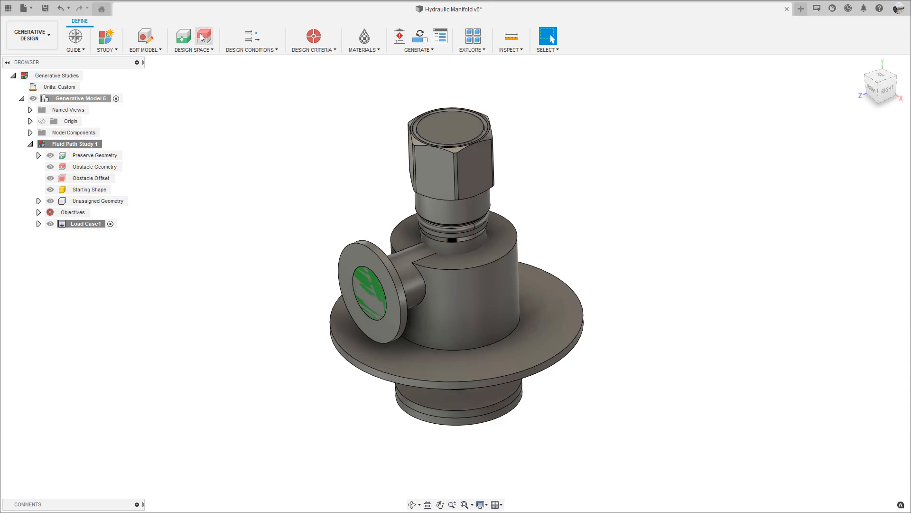
click(365, 249)
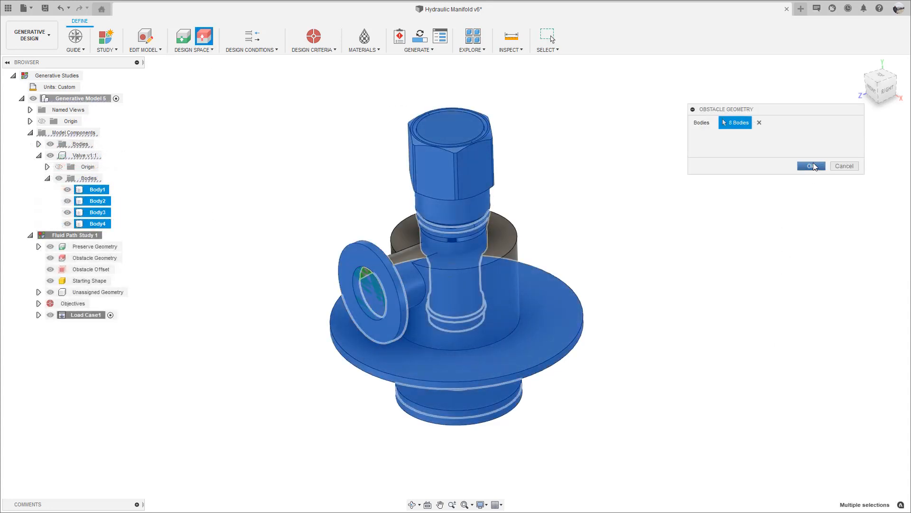
click(813, 164)
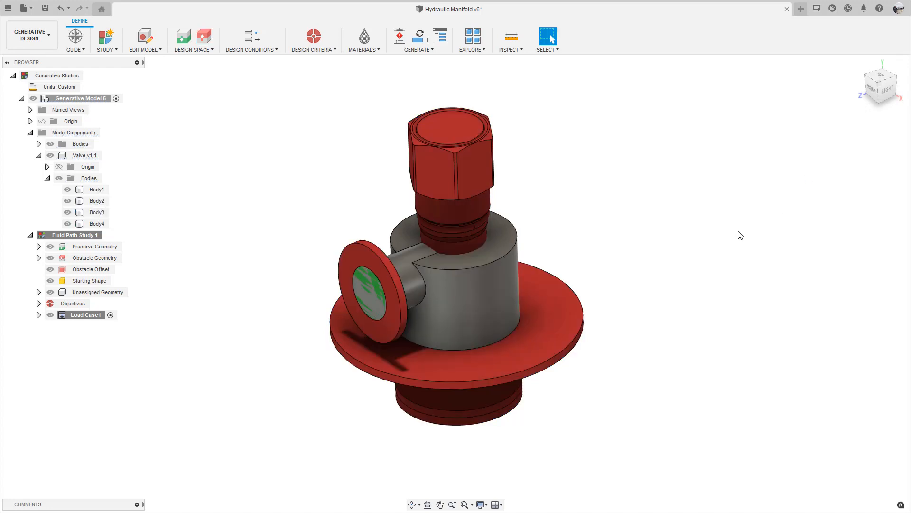
Set the central flow volume body with its two port cylinders as the starting shape.
click(192, 52)
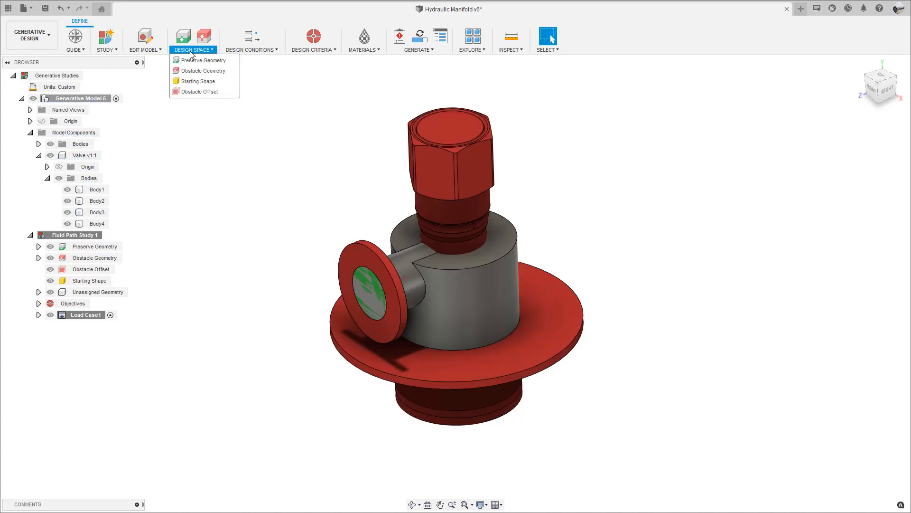
click(189, 81)
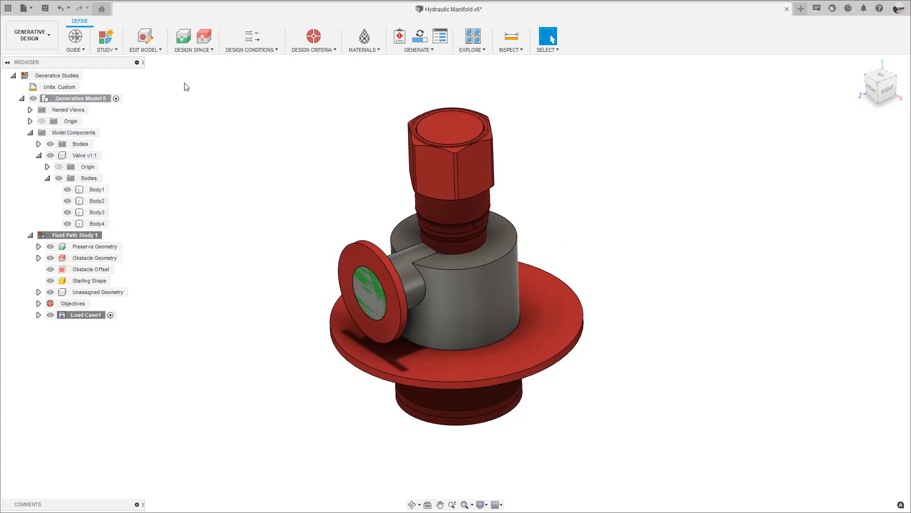
click(439, 274)
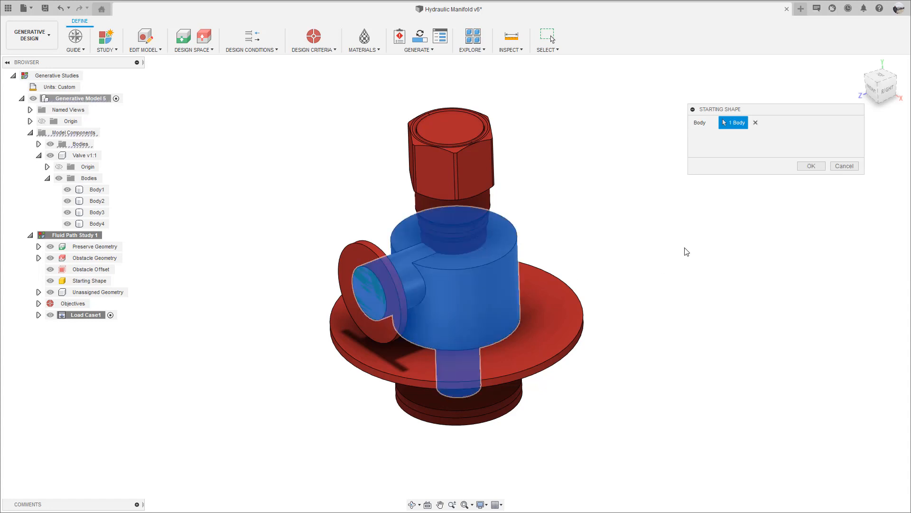
click(812, 166)
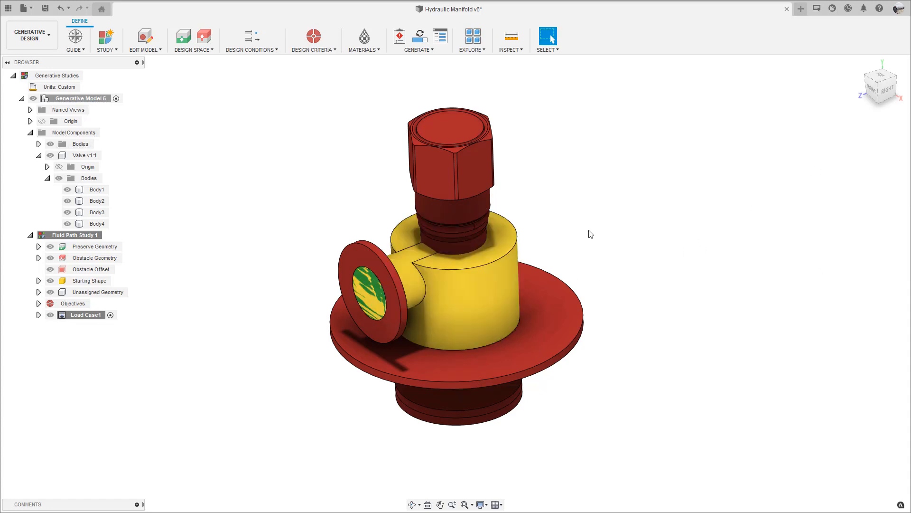
Apply a flow rate condition of 5 GPM to the horizontal port's end face.
click(251, 37)
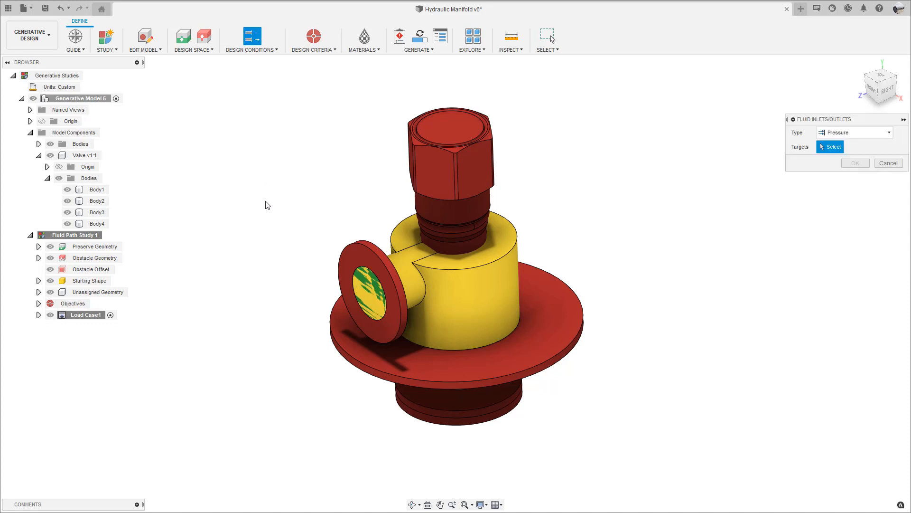
click(369, 292)
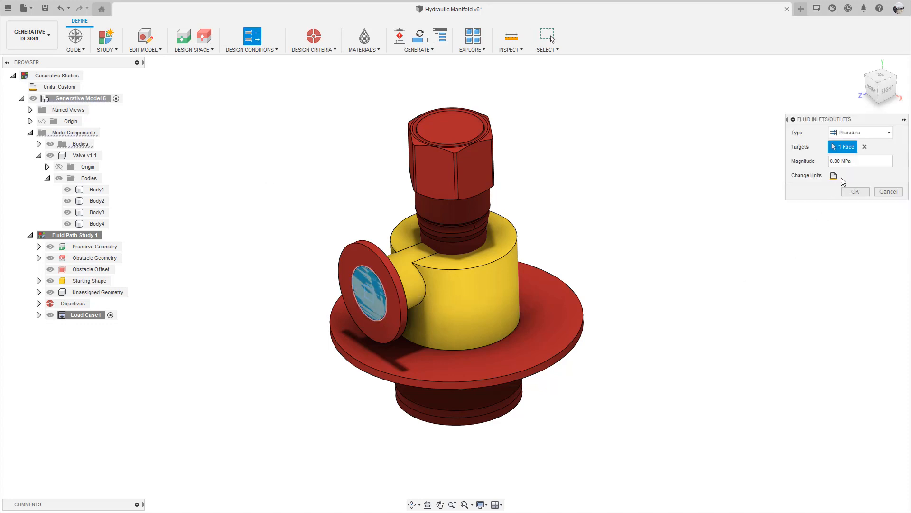
click(860, 134)
click(858, 157)
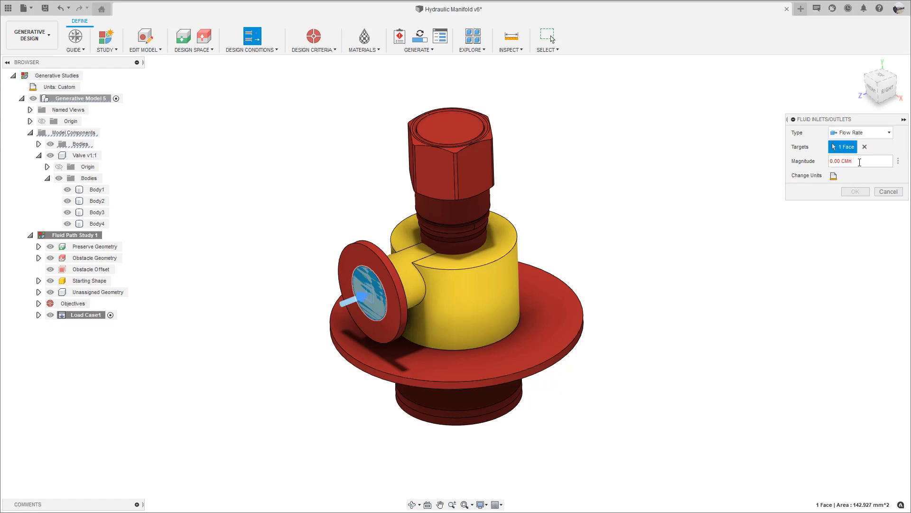
click(833, 176)
click(855, 182)
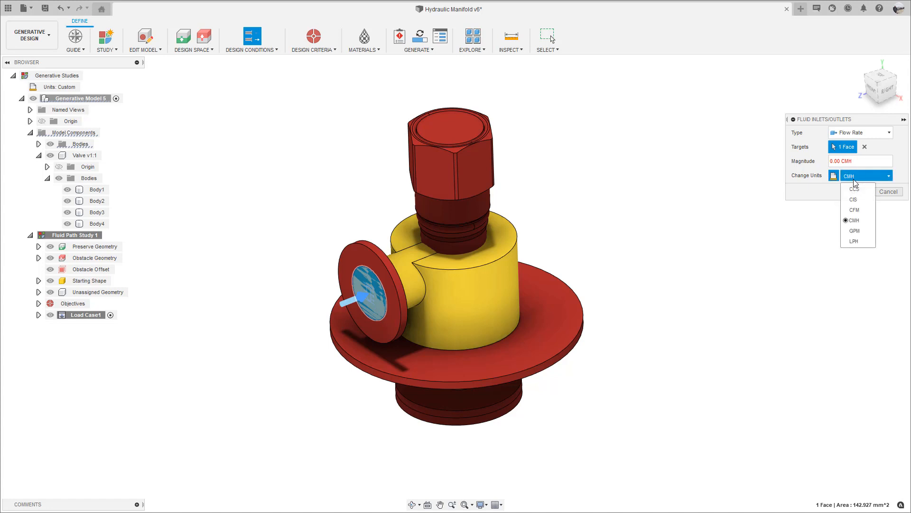
click(863, 234)
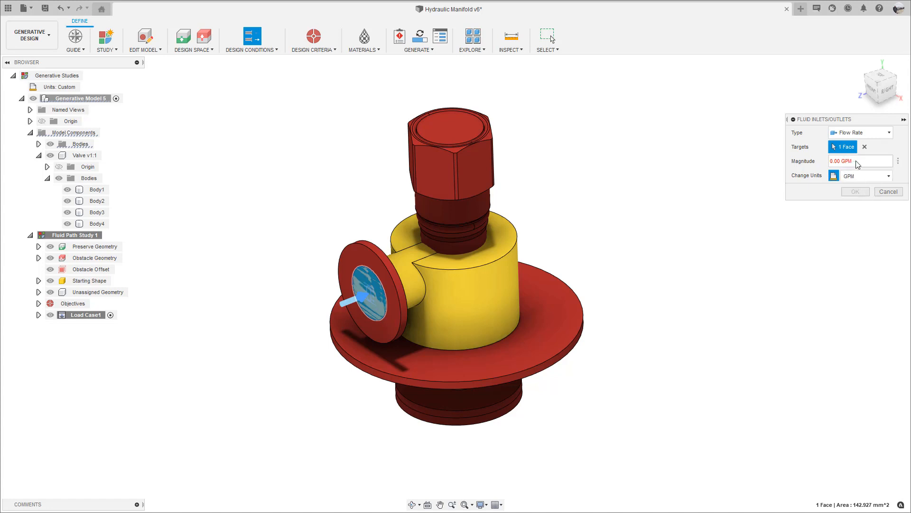
drag(858, 162, 818, 161)
text(5)
click(854, 191)
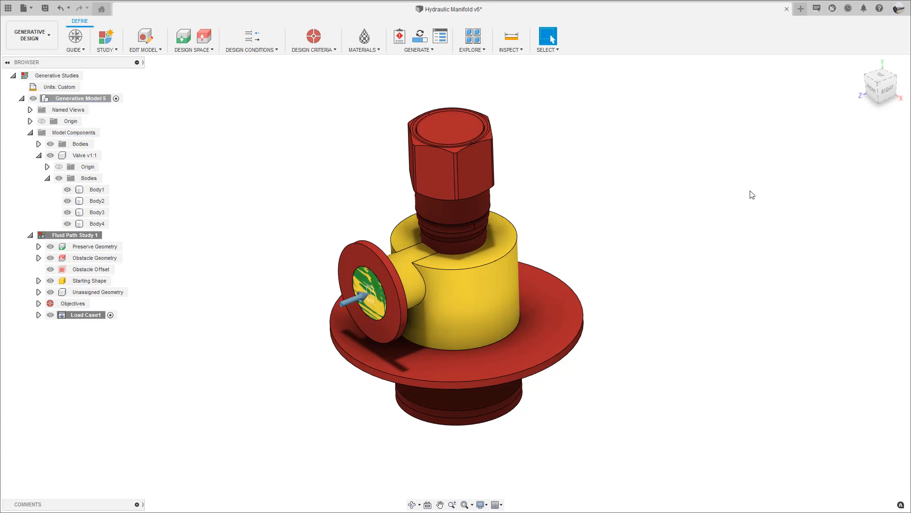
With the obstacle geometry temporarily hidden, apply a 0 MPa pressure condition to the lower port's end face.
shift+middle_drag(753, 194, 860, 197)
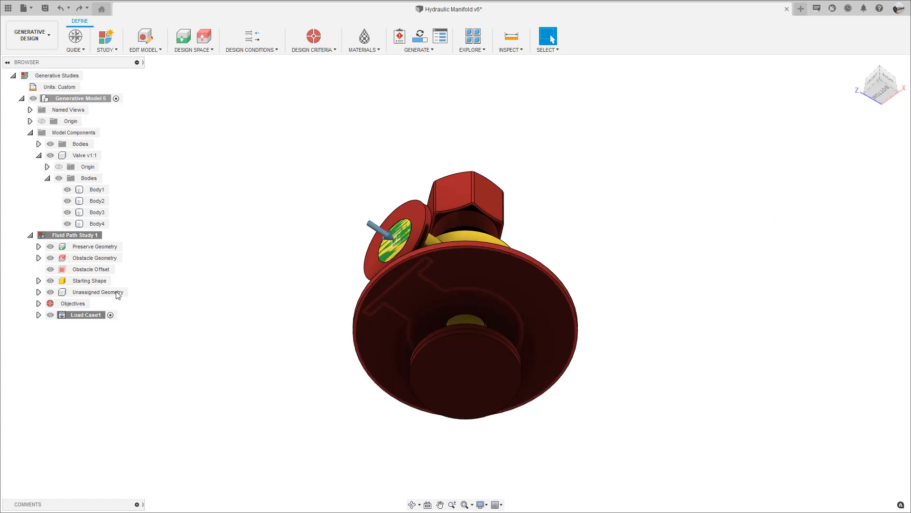
click(51, 259)
click(50, 258)
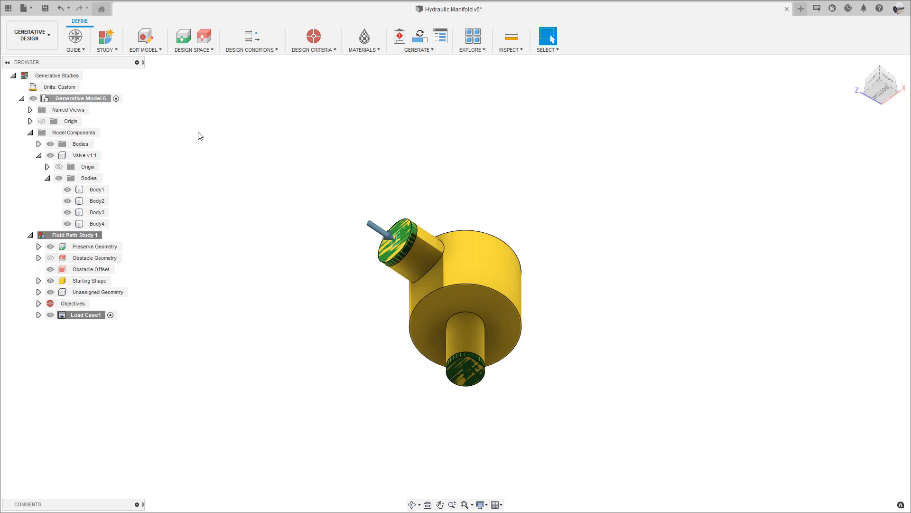
click(247, 38)
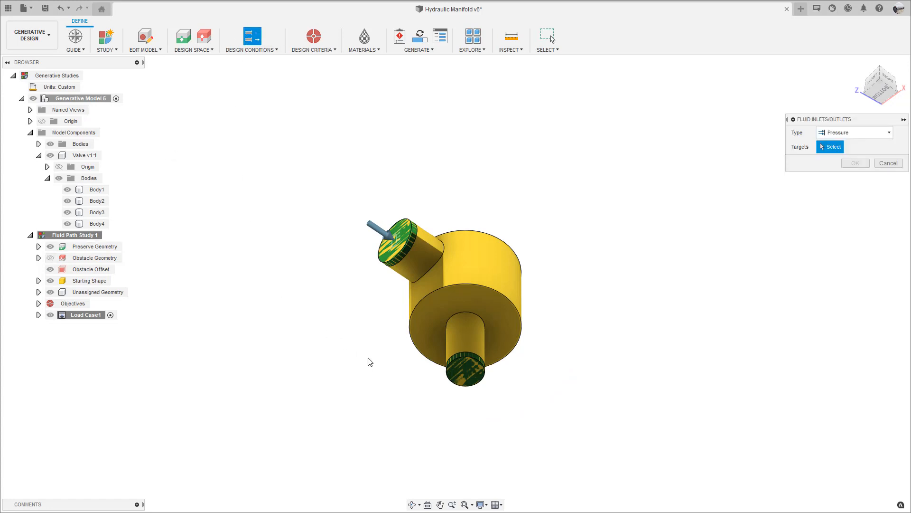
click(462, 378)
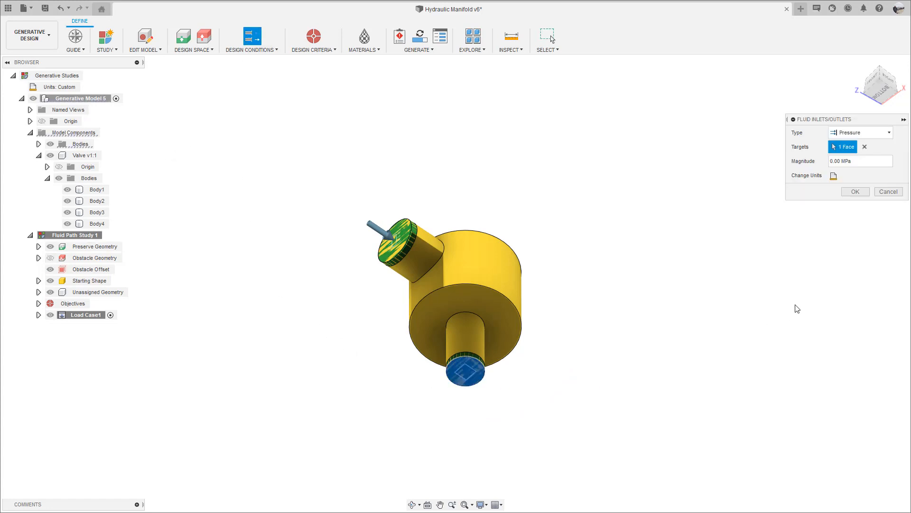
click(864, 193)
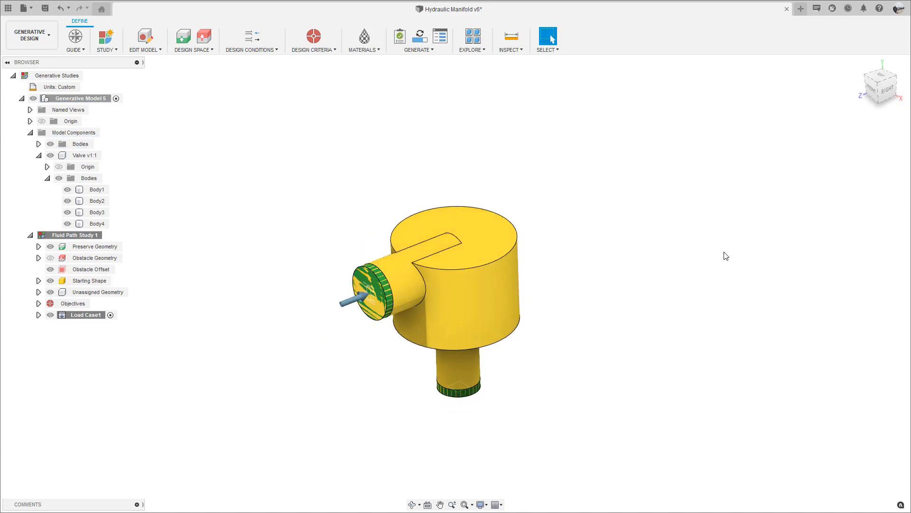
click(50, 258)
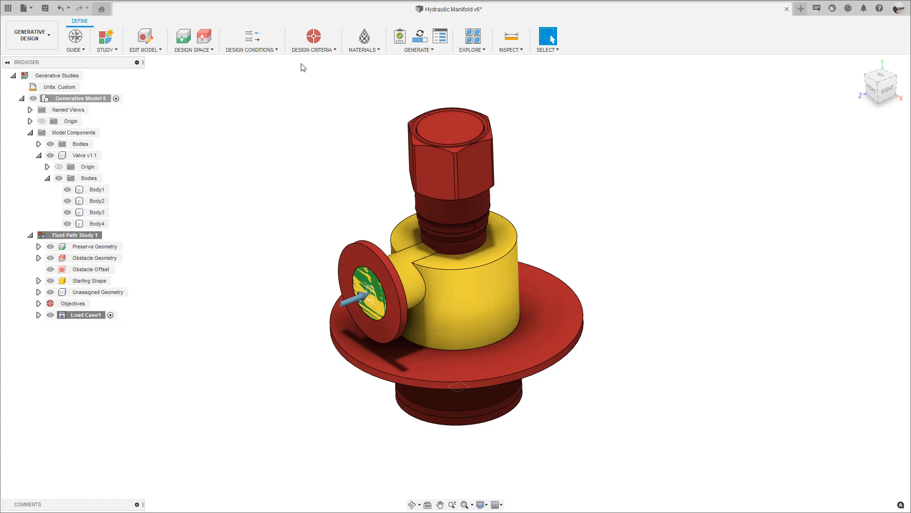
Set the target volume limit to 40% of the design volume, with Minimize Pressure Drop as the objective.
click(314, 37)
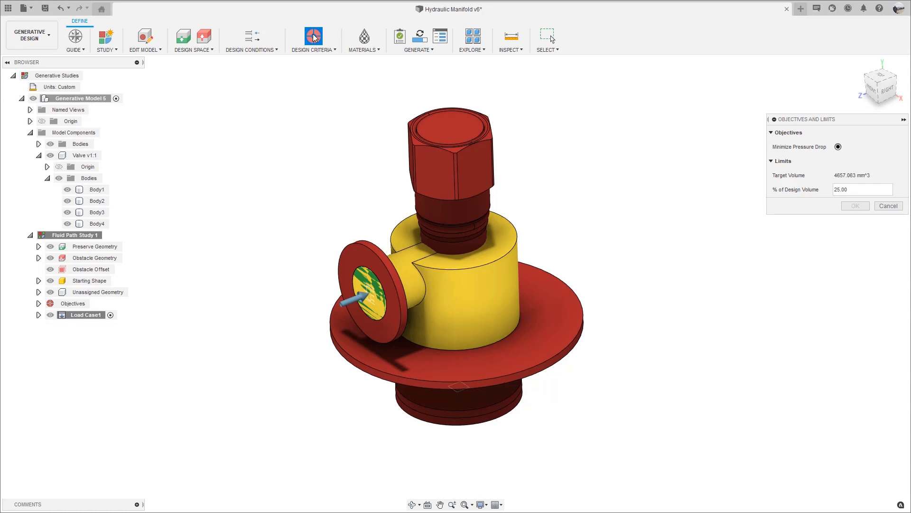
double_click(887, 195)
text(40)
click(856, 206)
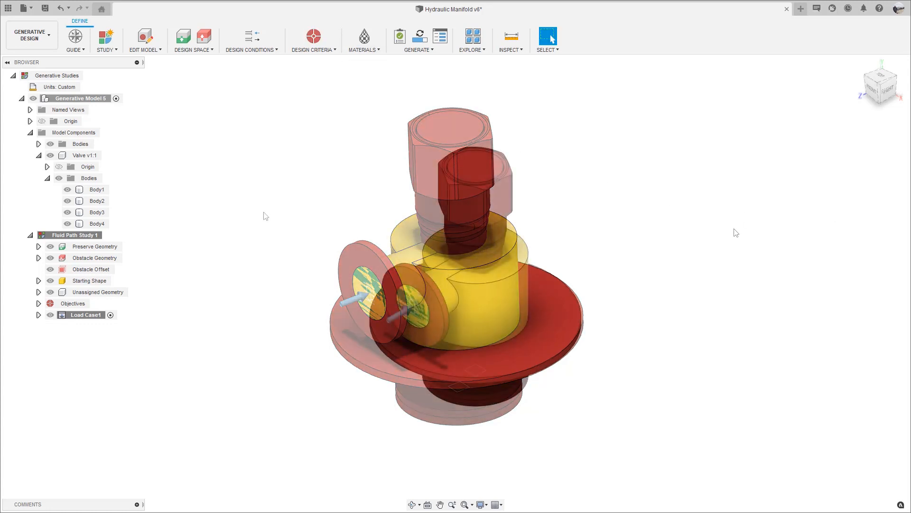
Set the study material to a custom fluid named Hydraulic Fluid with density 8.57E-07 kg/mm^3 and viscosity 5.7 N s/m^2.
click(369, 41)
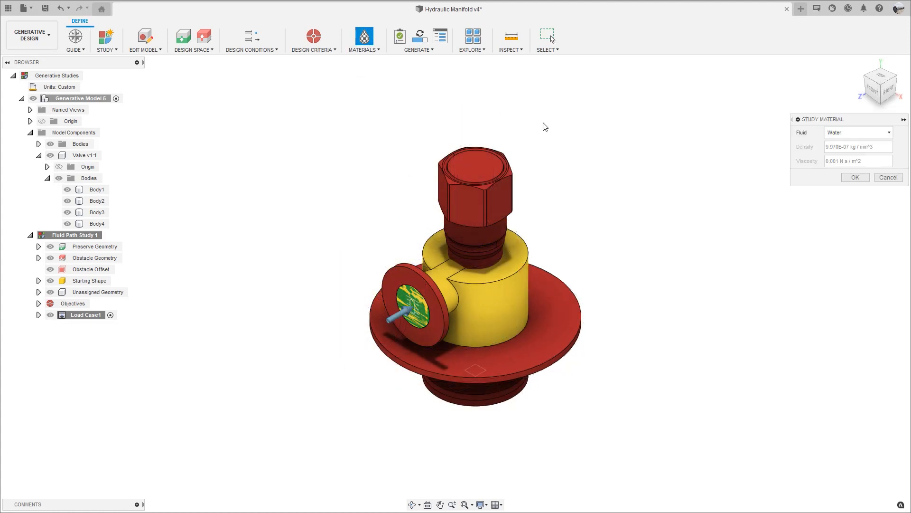
click(830, 135)
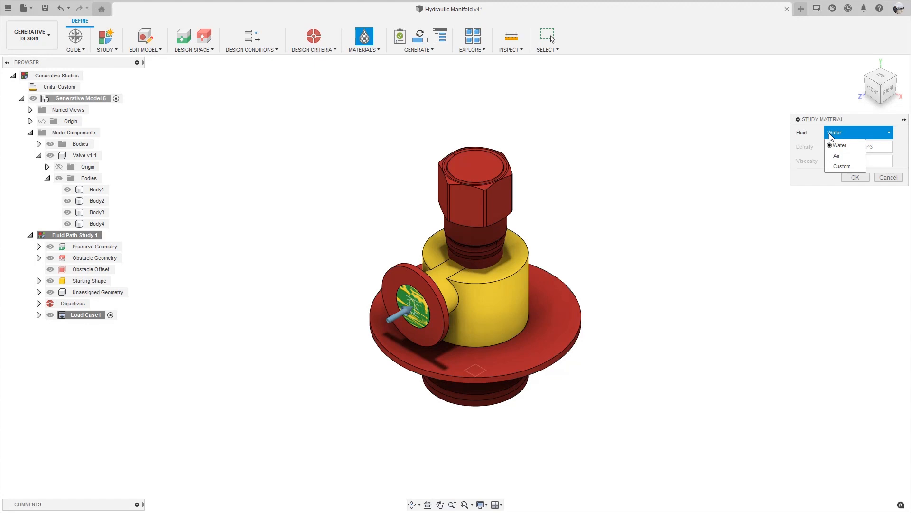
click(842, 166)
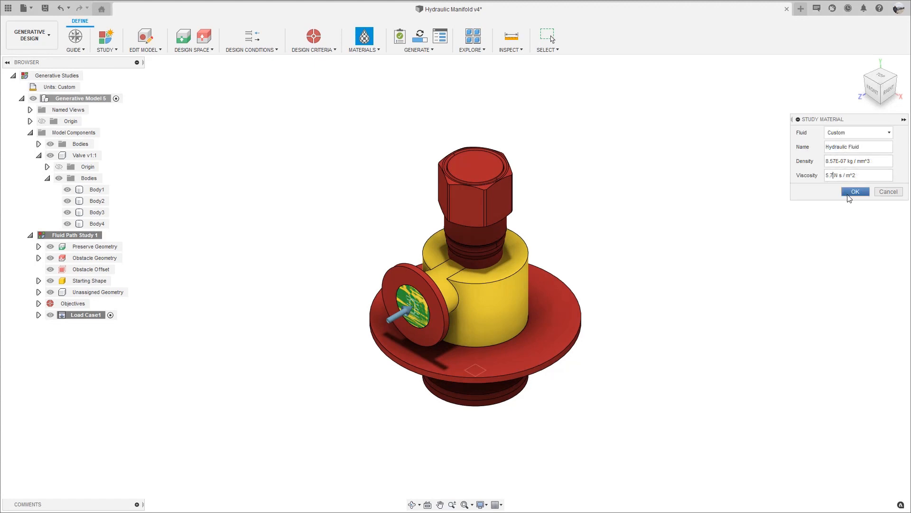
click(855, 191)
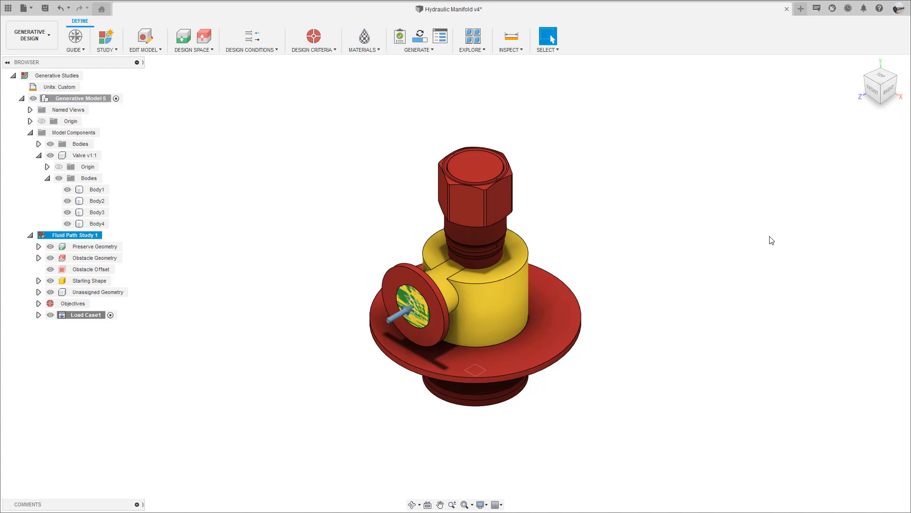
Clone the Fluid Path study twice, setting the copies' volume limits to 25% and 15% of the design volume.
right_click(91, 238)
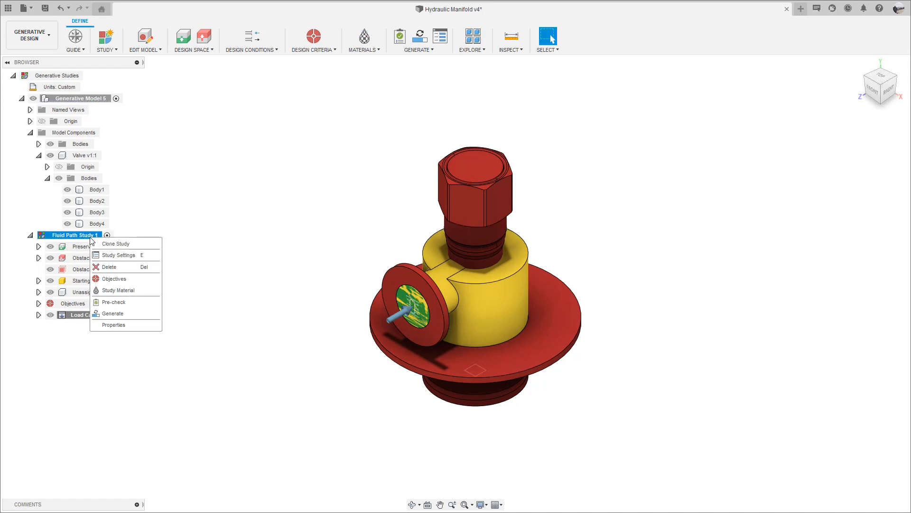
click(97, 243)
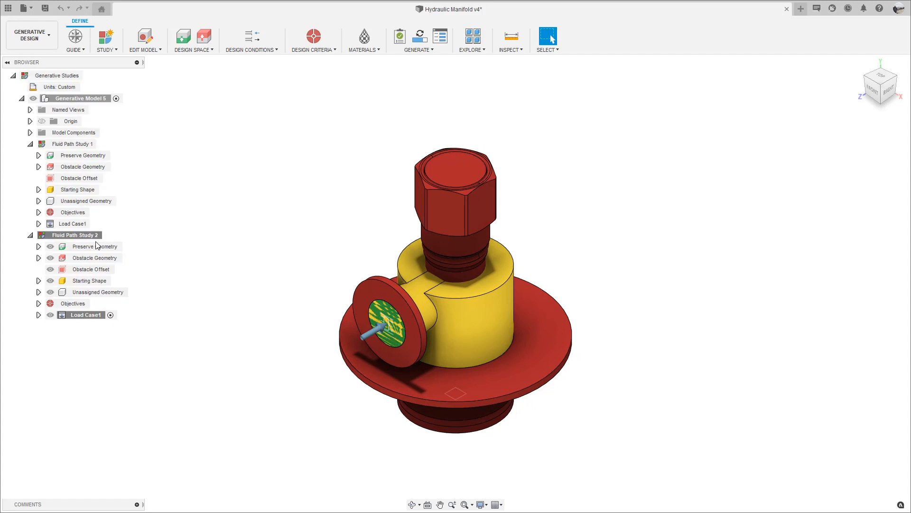
click(322, 37)
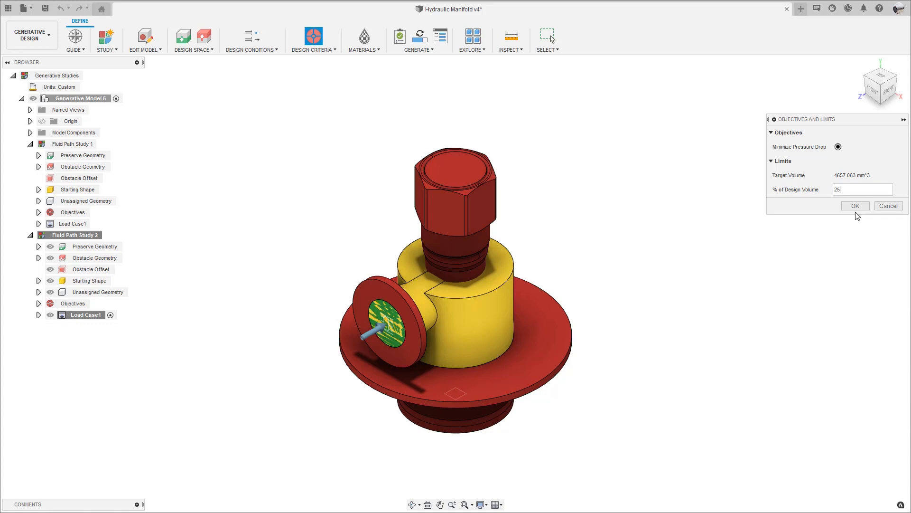
click(856, 206)
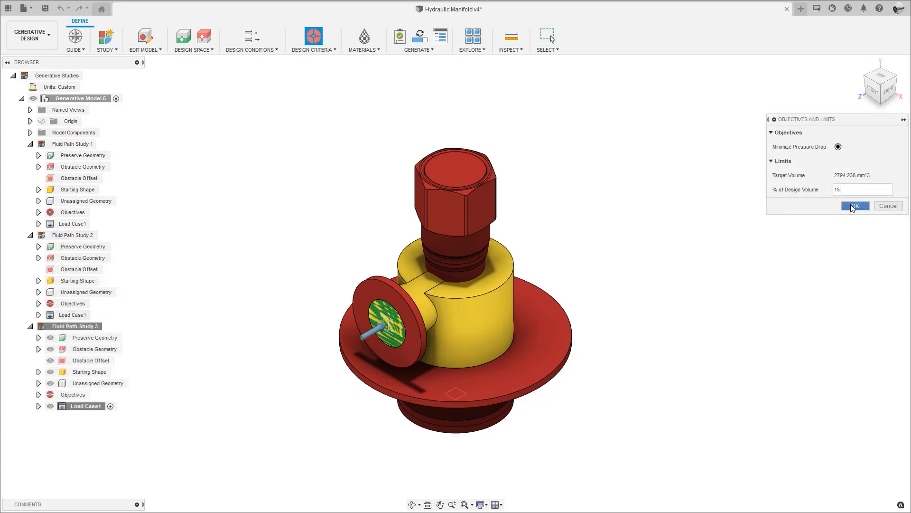
click(854, 207)
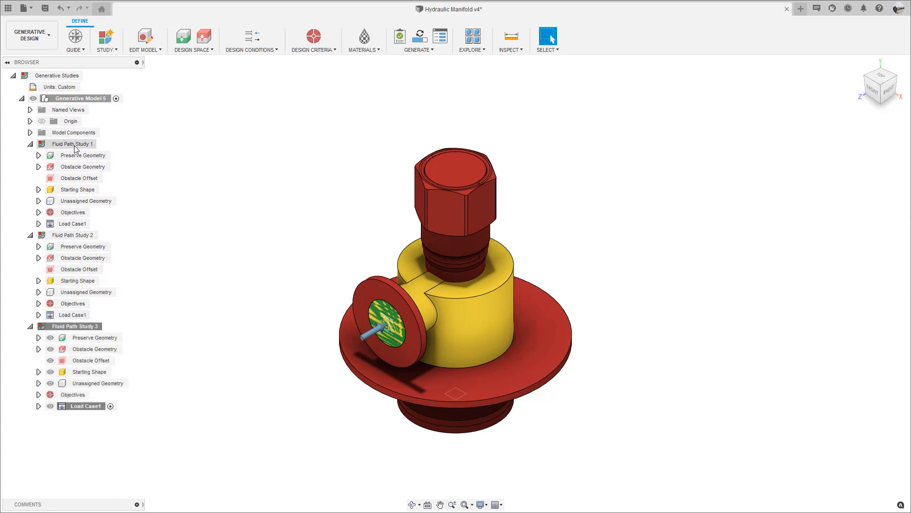
Clone Fluid Path Study 1 again and set the new study's synthesis resolution to the finest level.
click(73, 144)
right_click(74, 144)
click(86, 159)
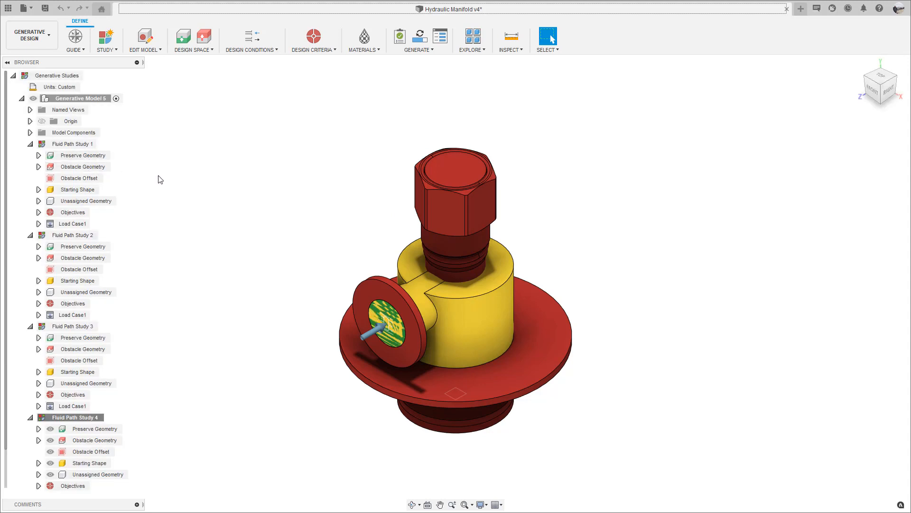
click(115, 50)
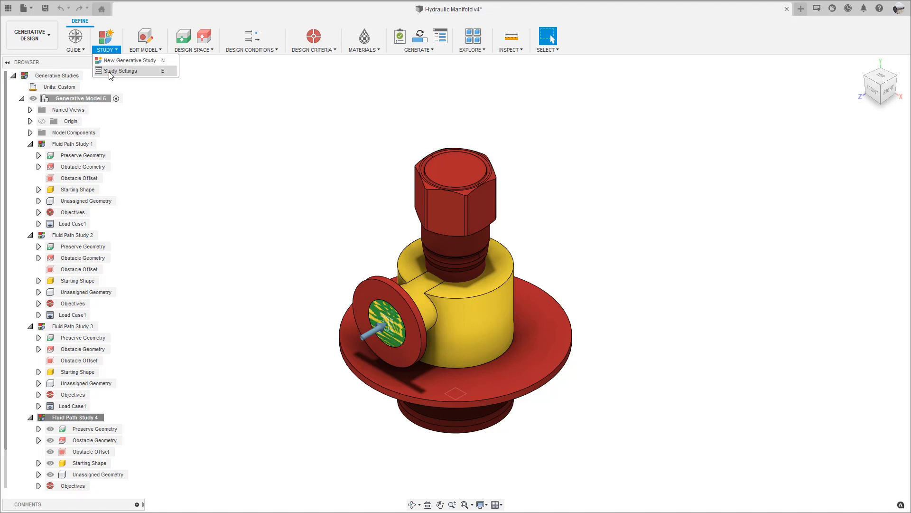
click(111, 71)
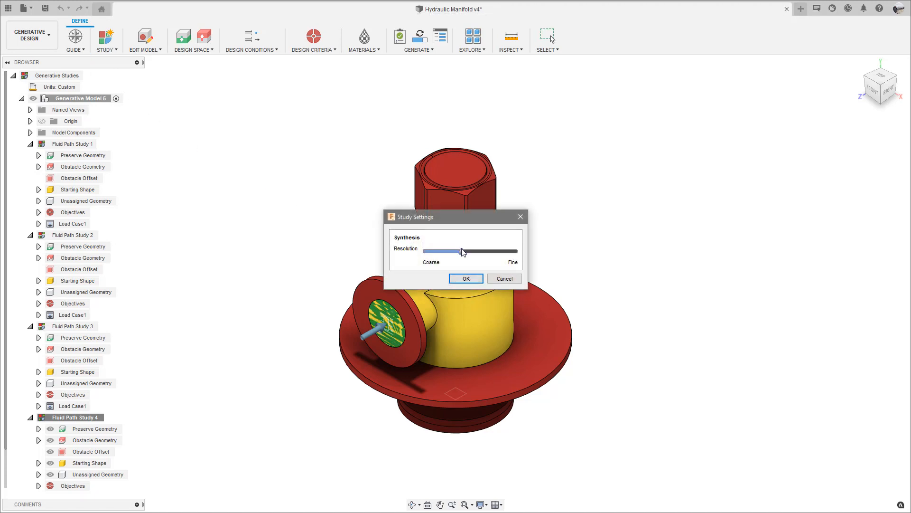
drag(461, 251, 522, 252)
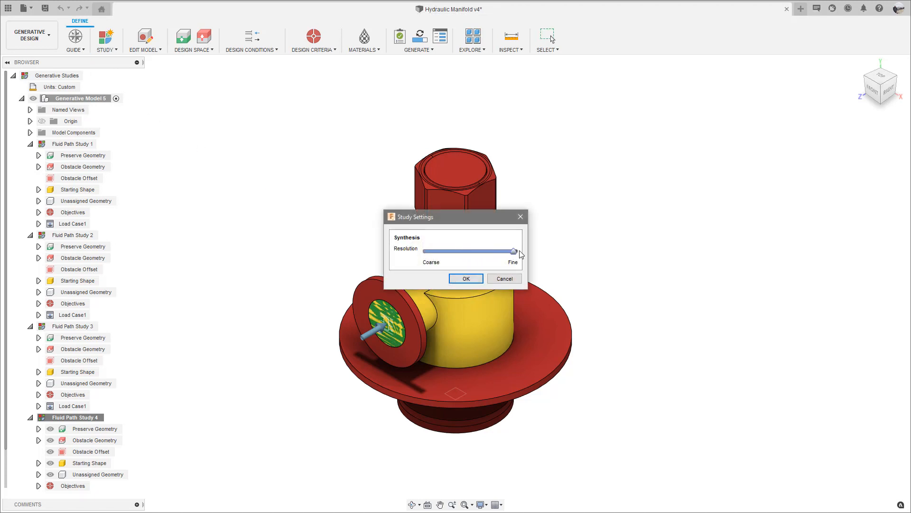
click(467, 278)
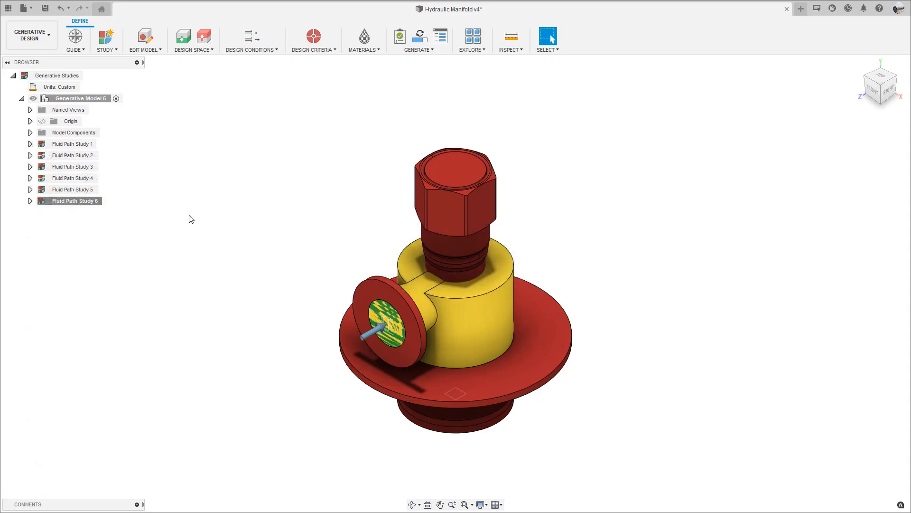
Pre-check the study setup and generate all six Fluid Path studies.
click(400, 37)
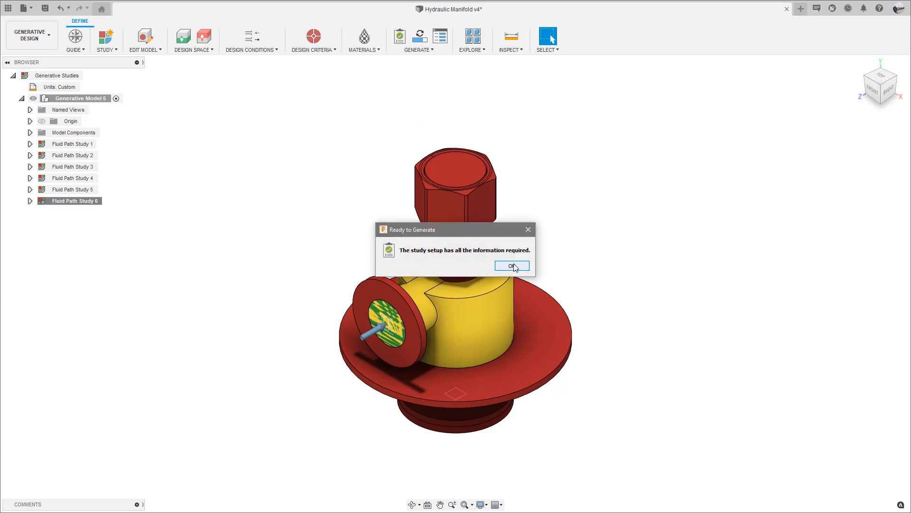
click(513, 266)
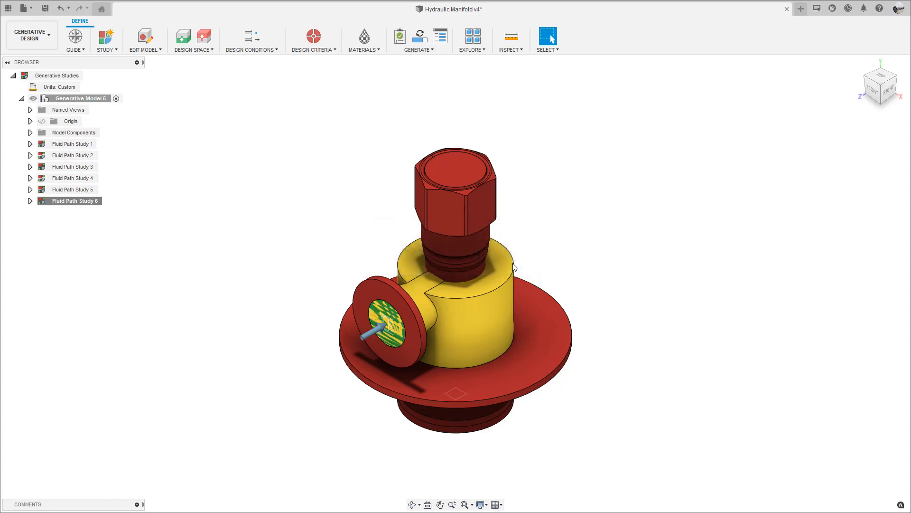
click(421, 37)
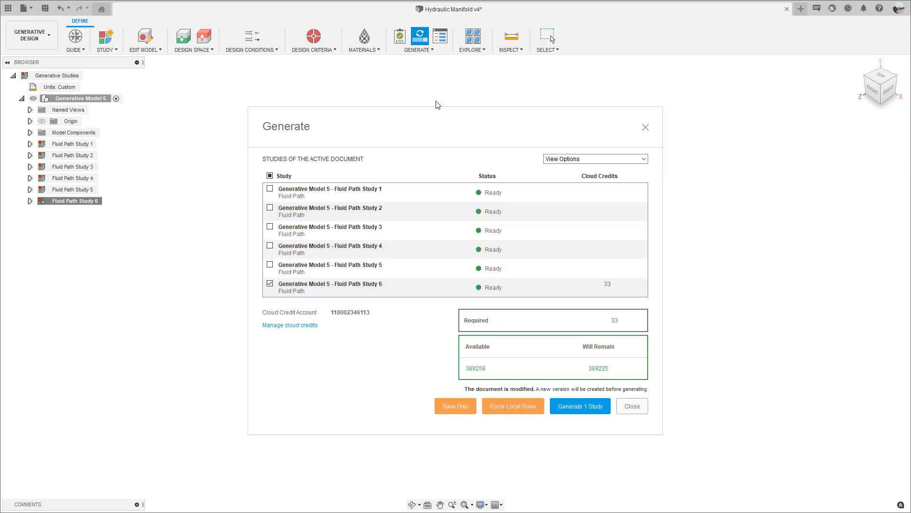
click(269, 265)
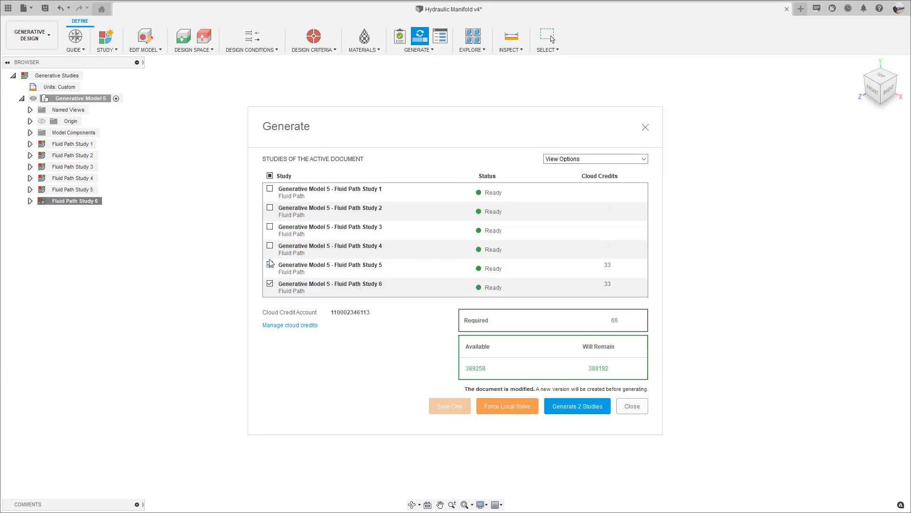
click(269, 246)
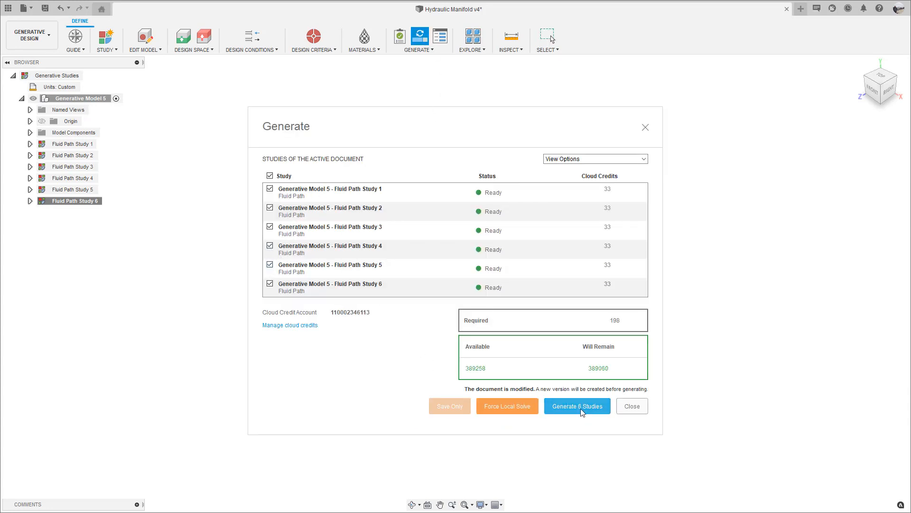
click(582, 409)
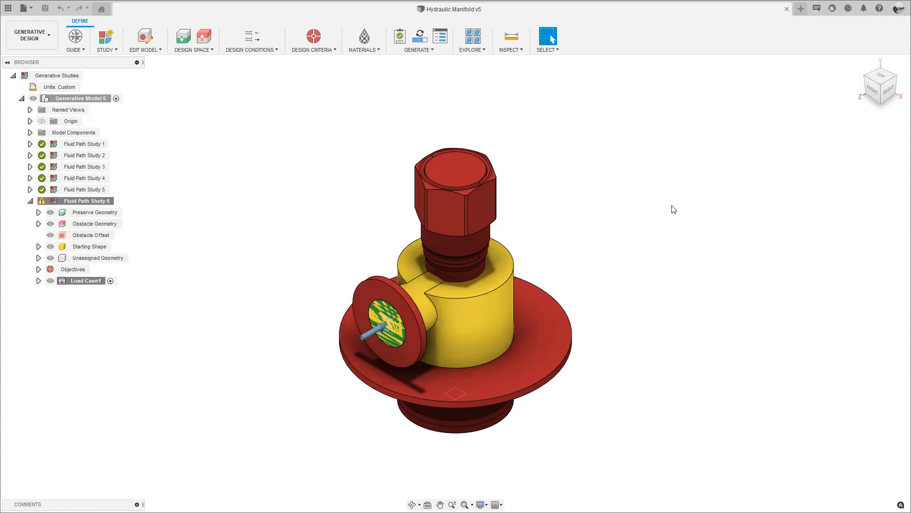
Explore the generated outcomes in a scatter plot of pressure drop against volume, with the study filter expanded.
click(474, 38)
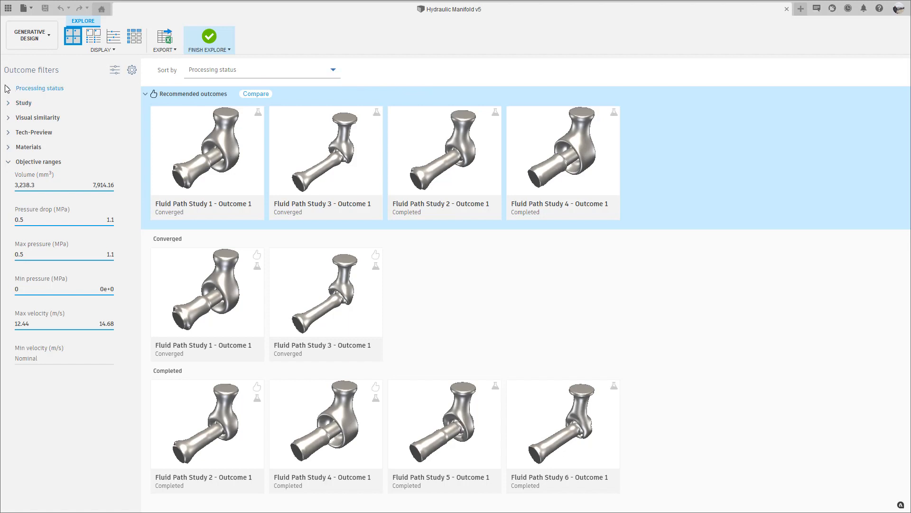
click(7, 104)
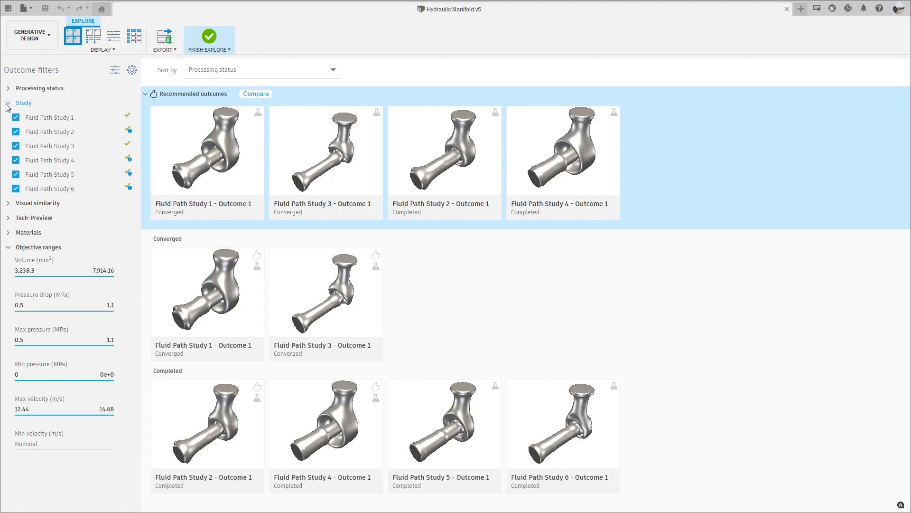
click(117, 39)
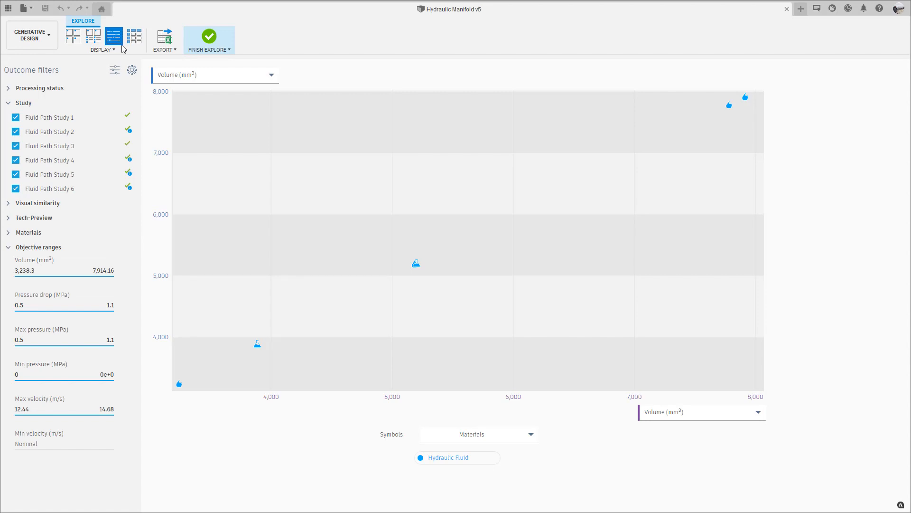
click(178, 78)
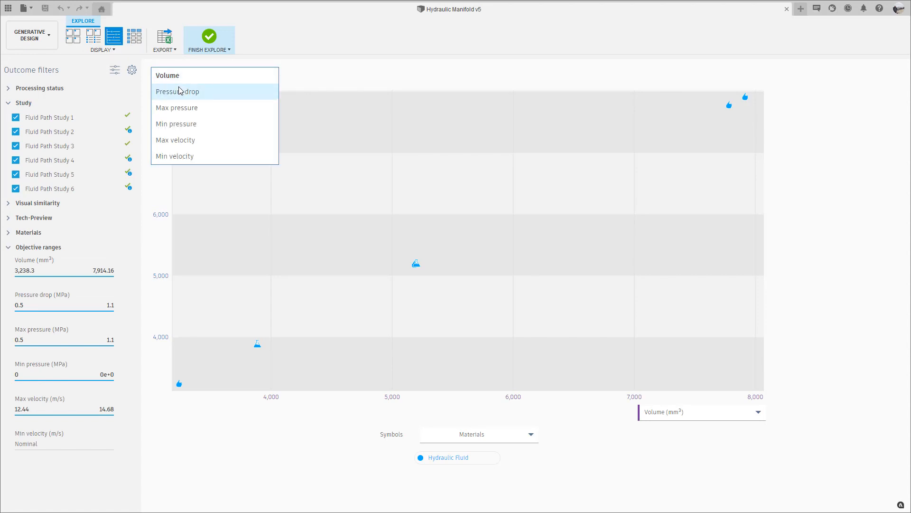
click(180, 91)
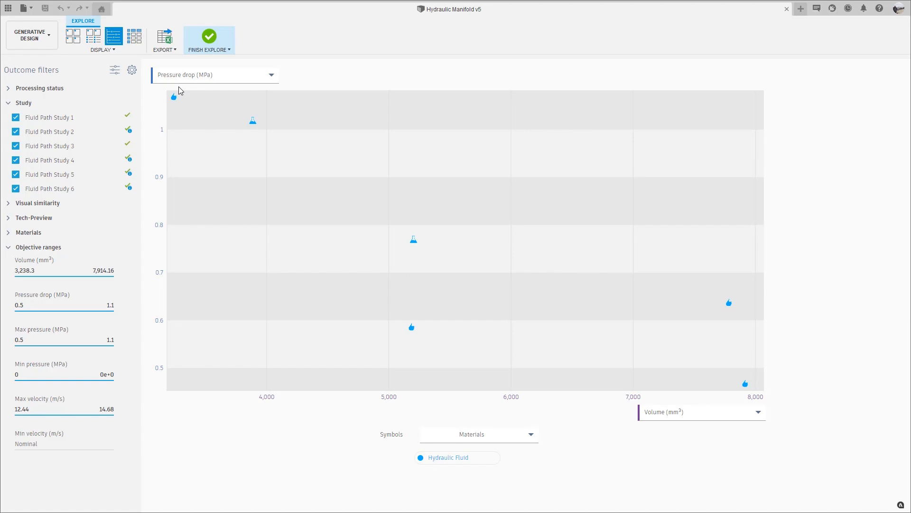
Filter the scatter plot to the outcomes of Fluid Path Study 1 and Fluid Path Study 4 only.
click(16, 131)
click(15, 146)
click(15, 174)
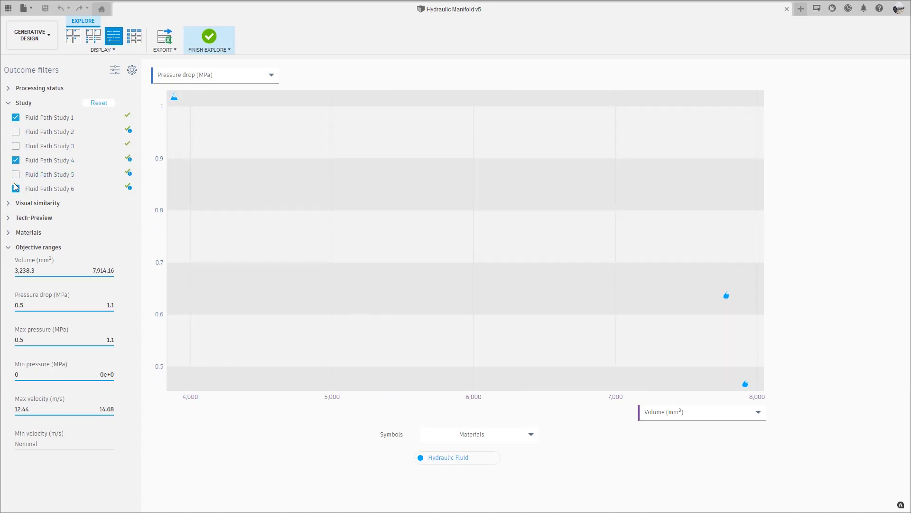
click(16, 188)
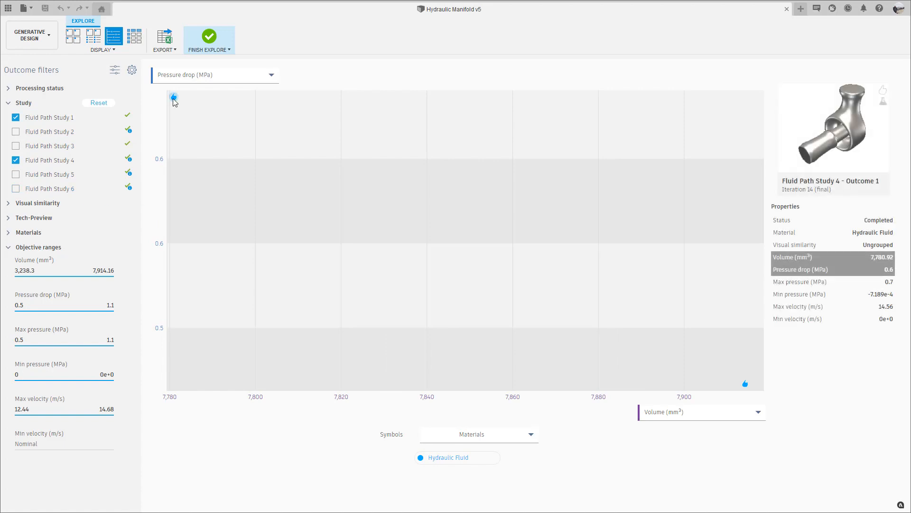
Show the iteration curves for the Study 4 and Study 1 outcomes on the scatter plot.
click(175, 98)
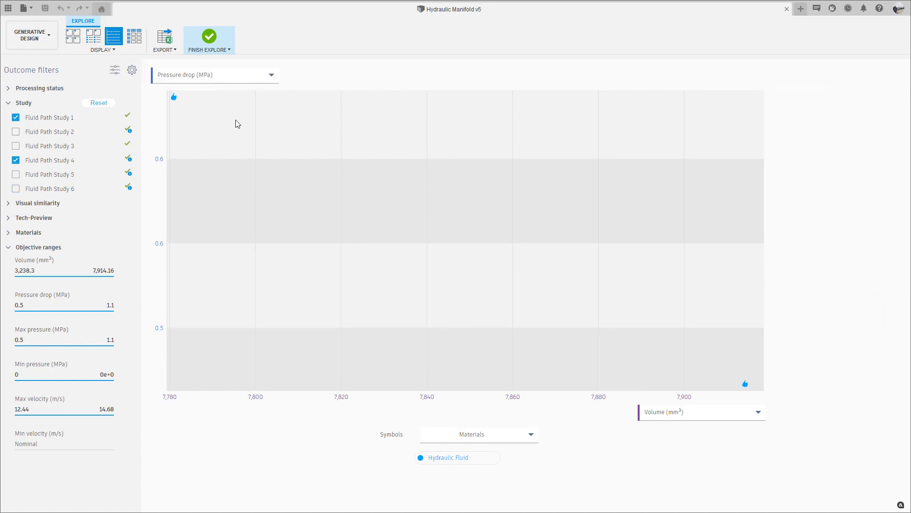
click(174, 97)
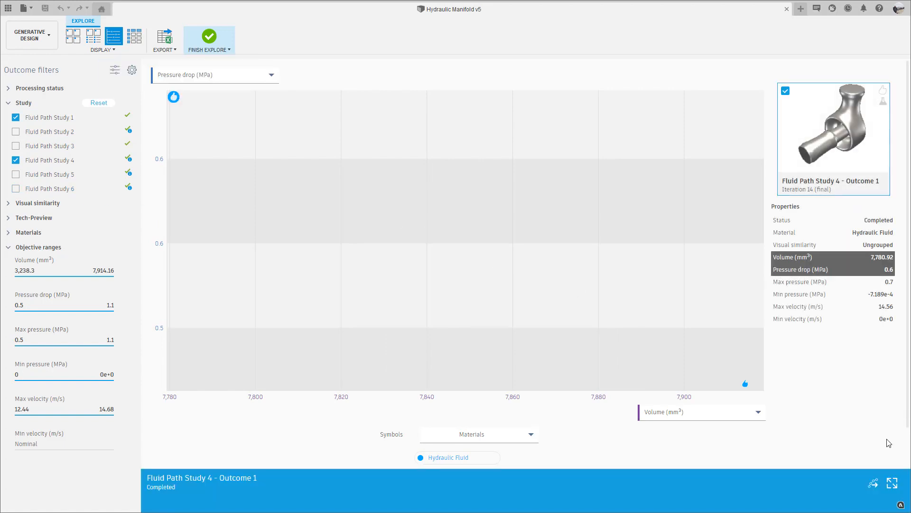
click(866, 475)
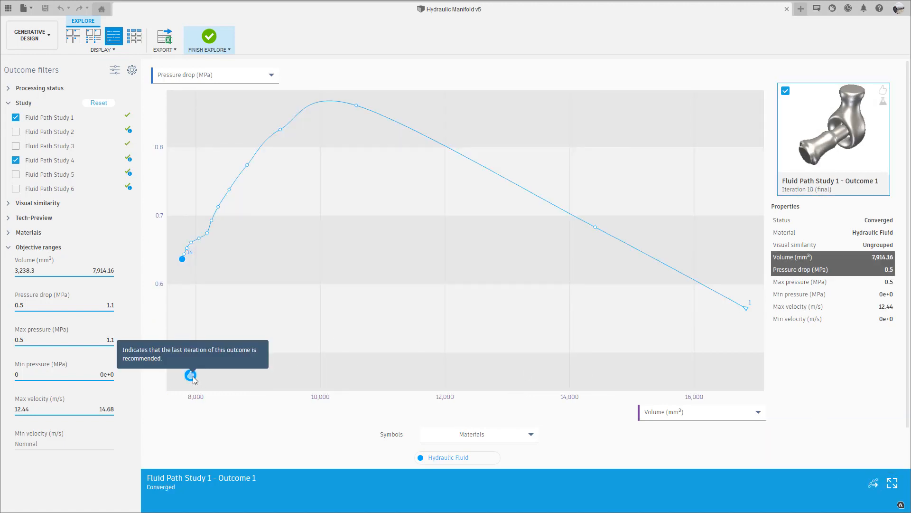
click(192, 378)
click(878, 485)
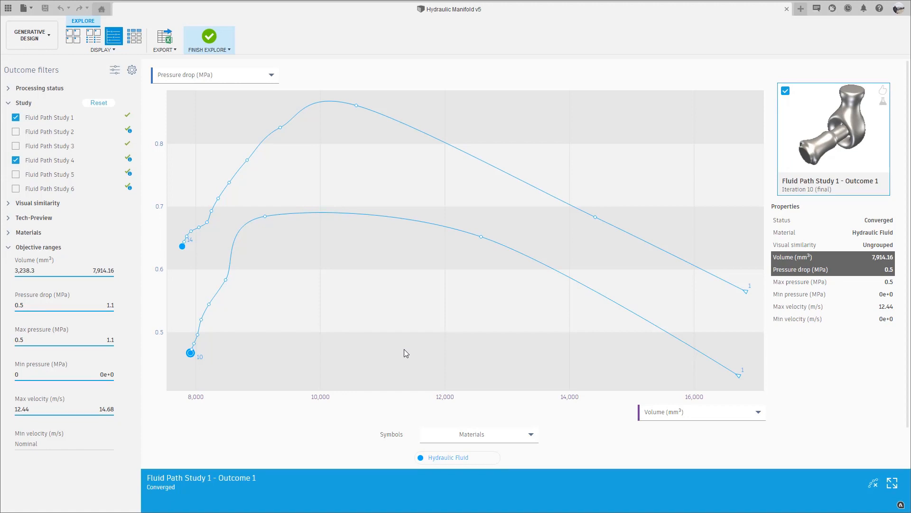
Change the study filter to include Fluid Path Studies 4, 5 and 6 instead of Study 1.
click(15, 118)
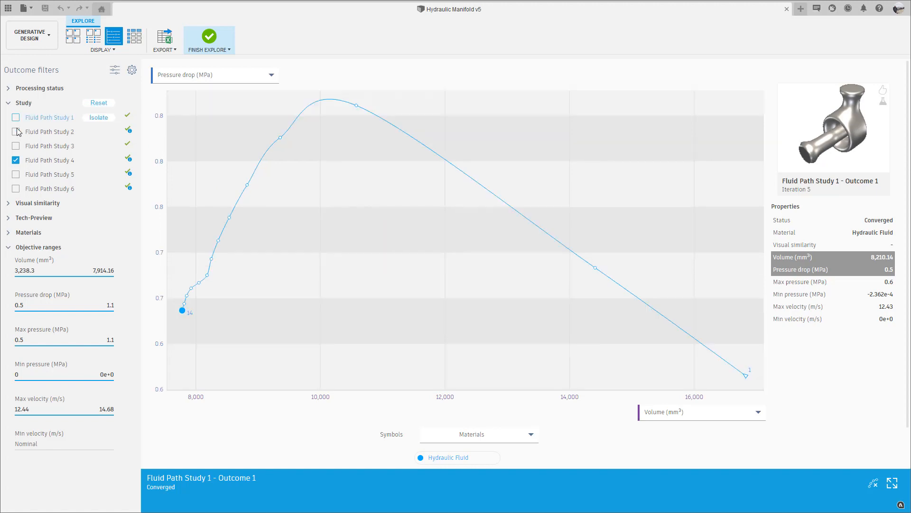
click(16, 175)
click(15, 188)
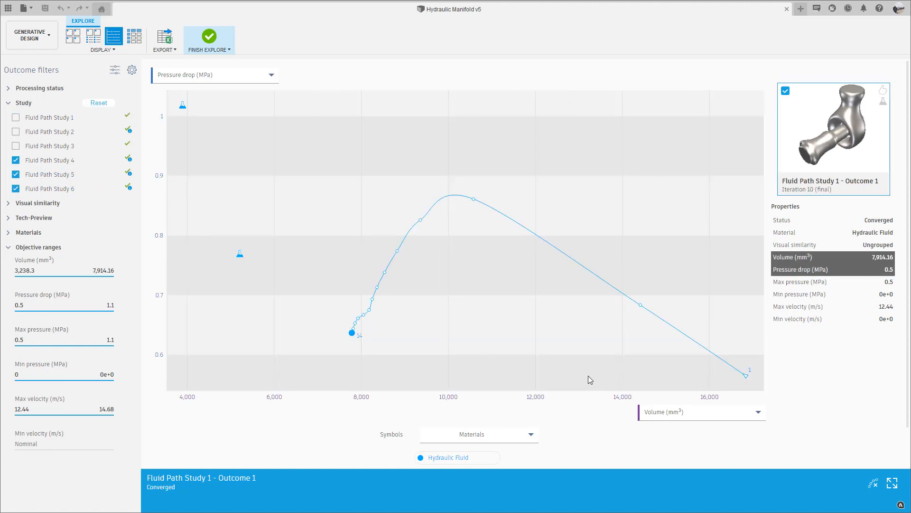
Show the iteration curves for the Fluid Path Study 5 and Study 6 outcomes on the scatter plot.
click(239, 253)
click(873, 484)
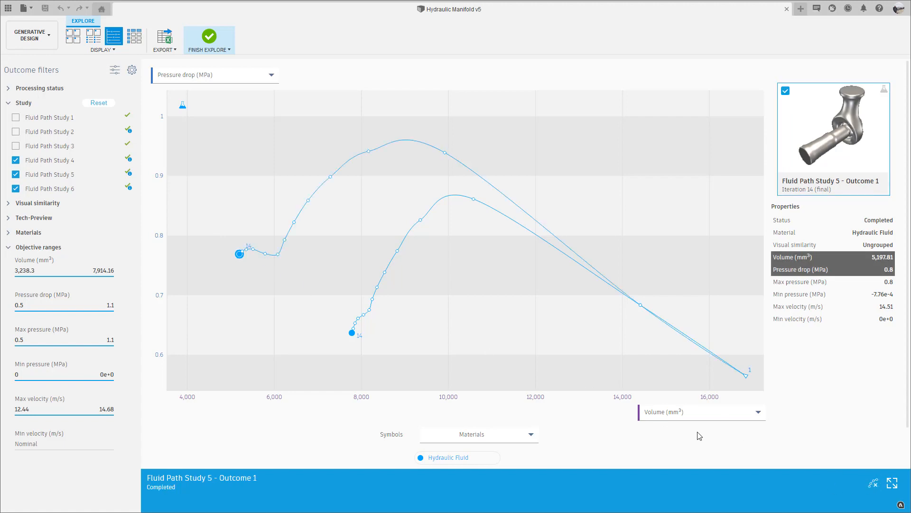
click(182, 106)
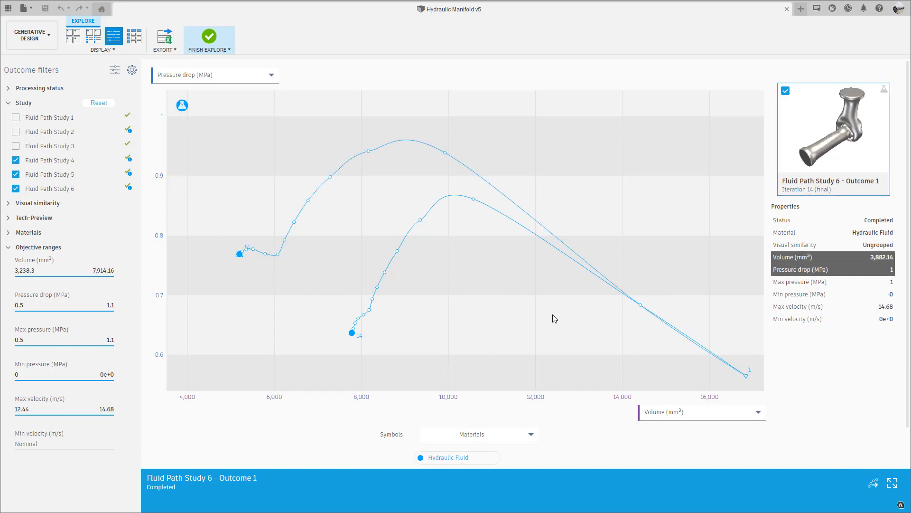
click(873, 483)
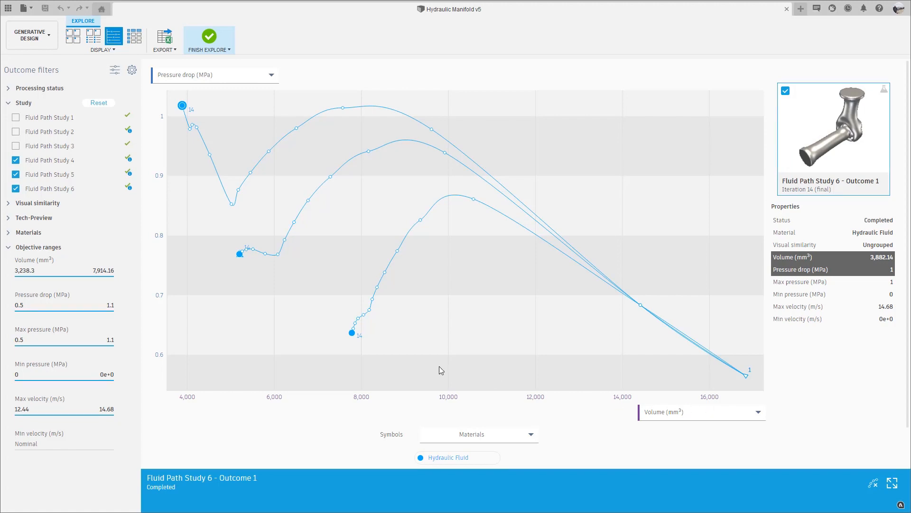
Open Outcome 1 of Fluid Path Study 4 in the outcome view and display its pressure distribution and flow velocity streamlines.
click(353, 328)
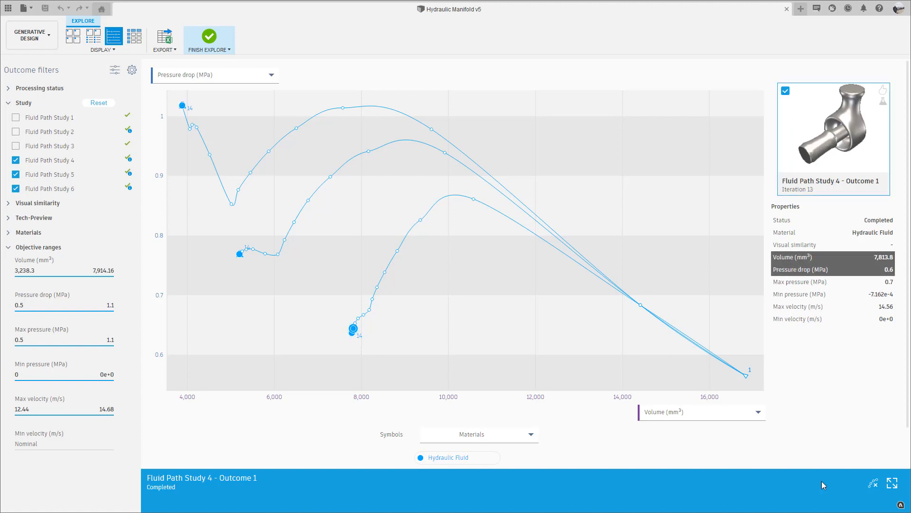
click(893, 483)
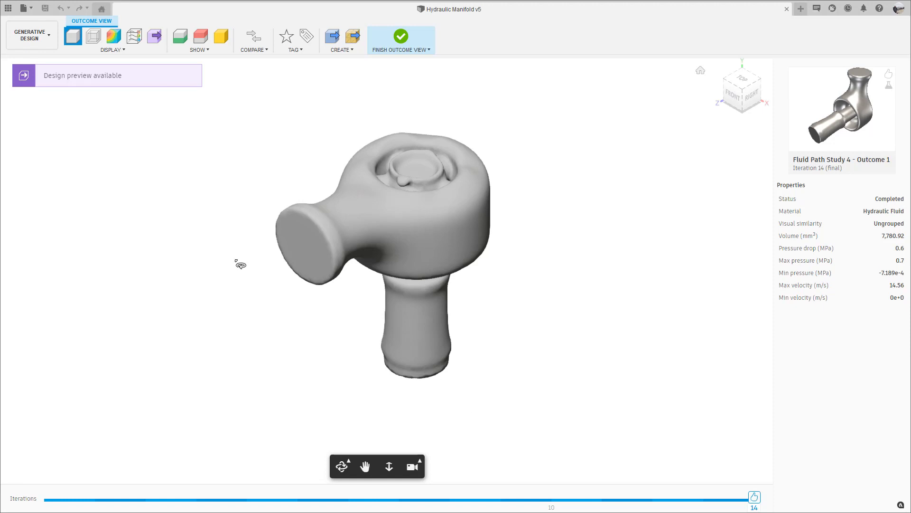
click(114, 37)
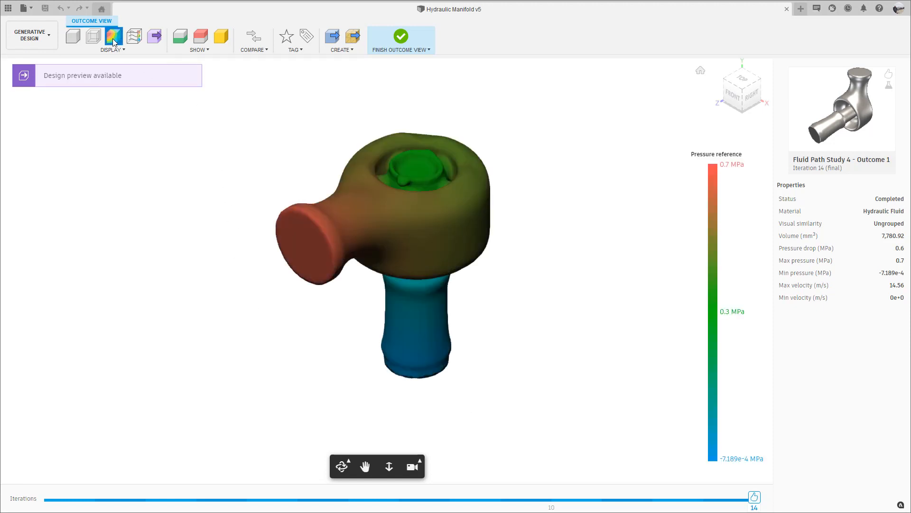
click(134, 39)
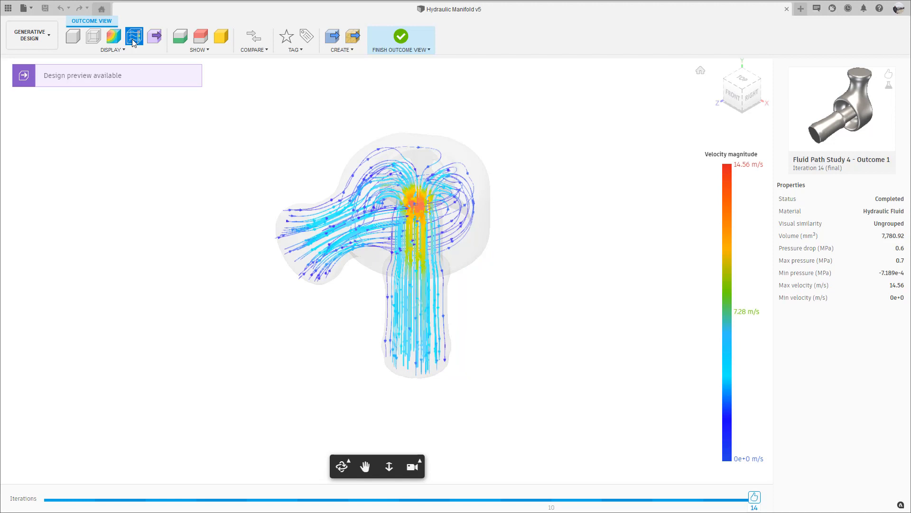
Create a design from the final iteration of Fluid Path Study 4 - Outcome 1.
click(328, 38)
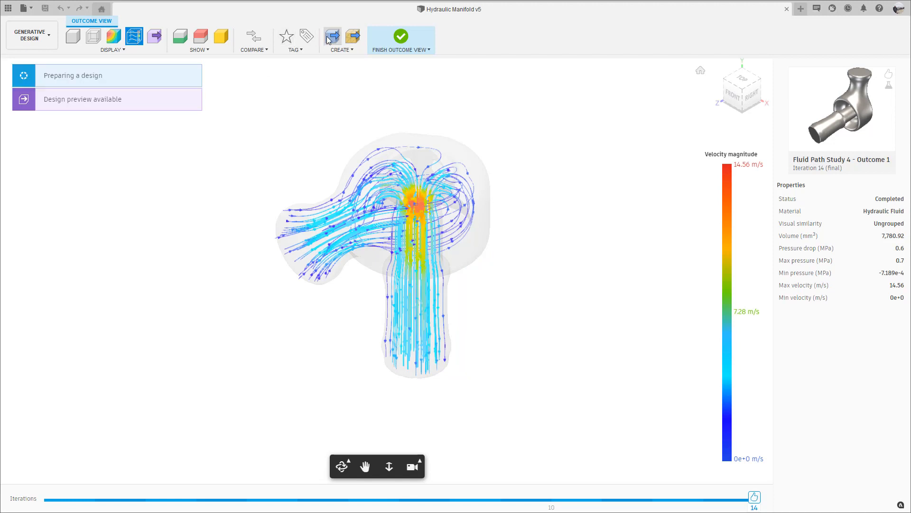